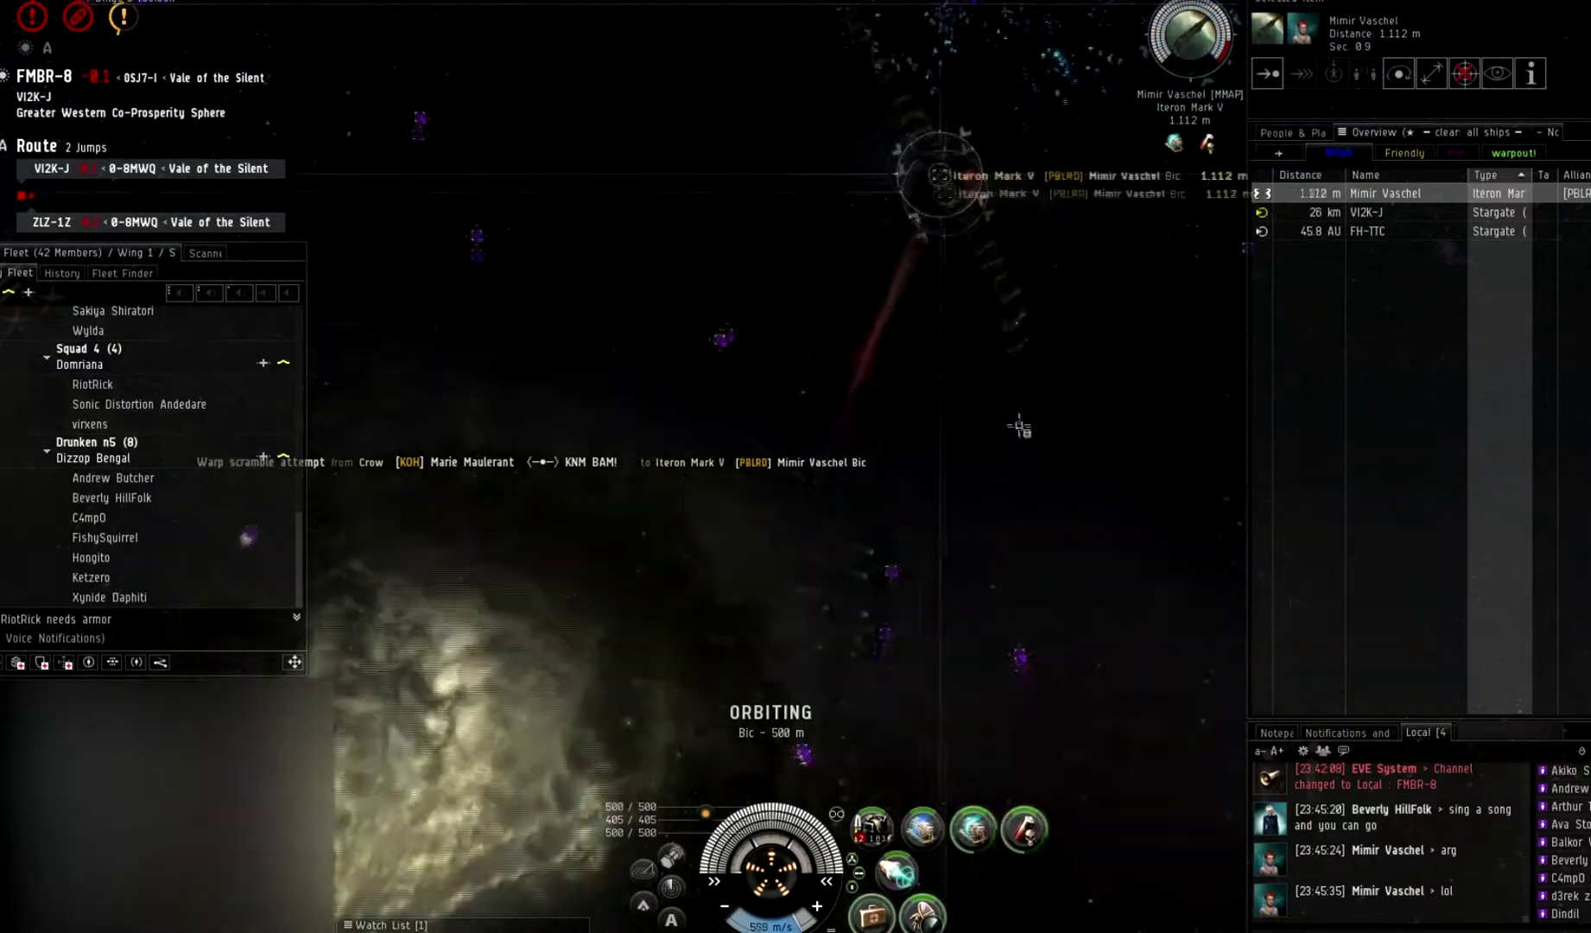
left_click_drag(1019, 426, 795, 480)
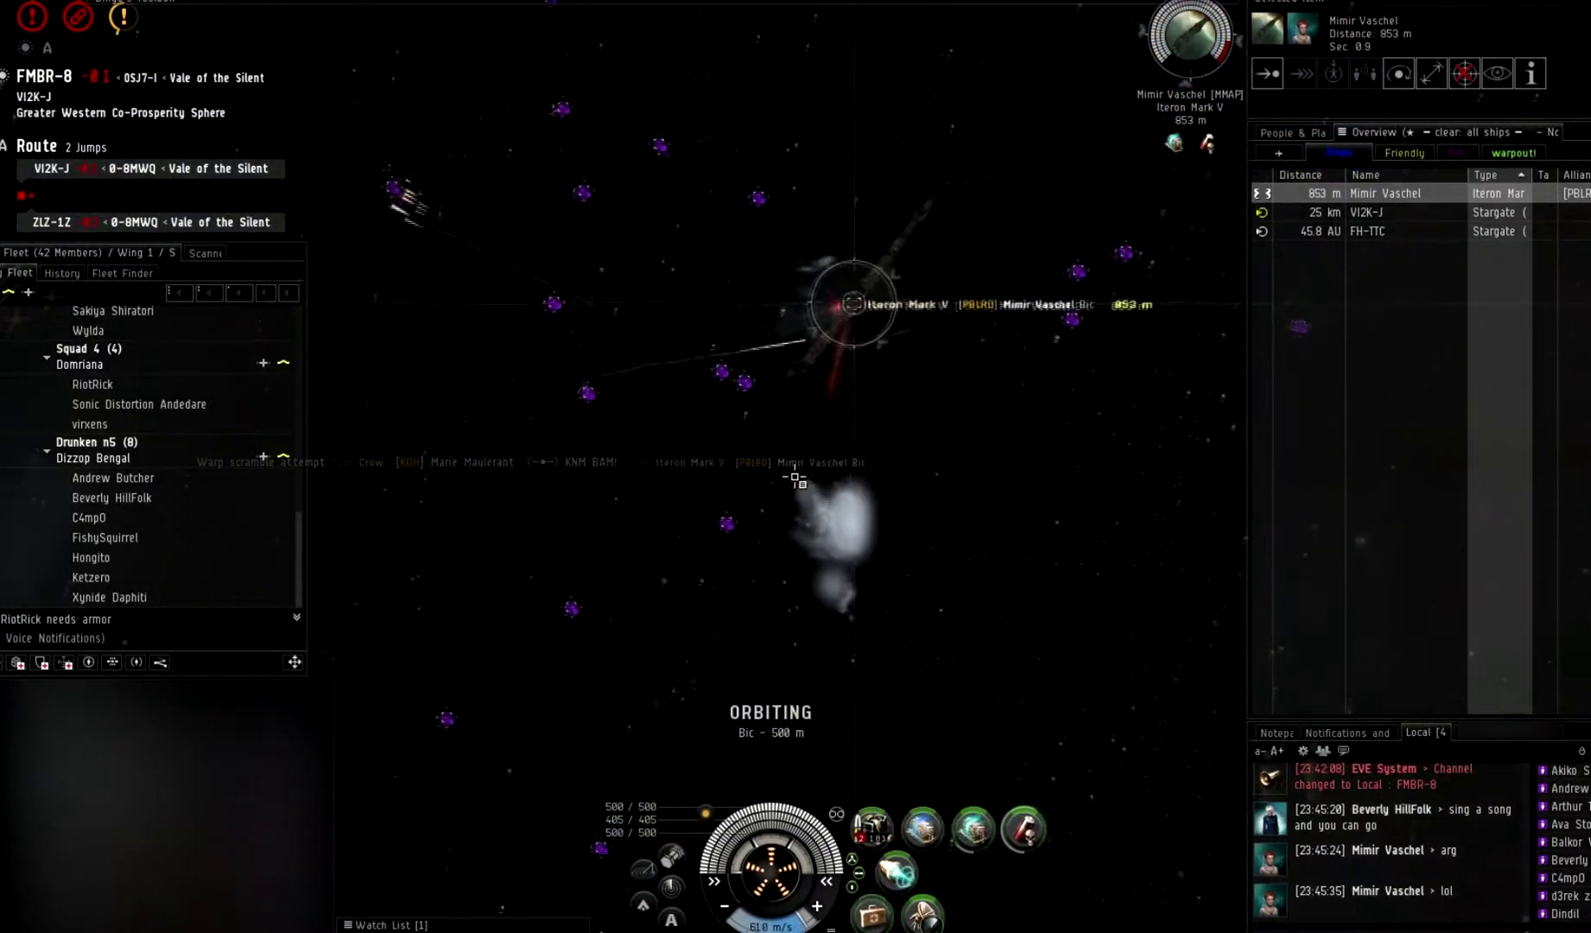
left_click_drag(796, 480, 887, 459)
mouse_move(1122, 508)
left_mouse_down()
mouse_move(1041, 545)
mouse_move(1044, 647)
left_mouse_up()
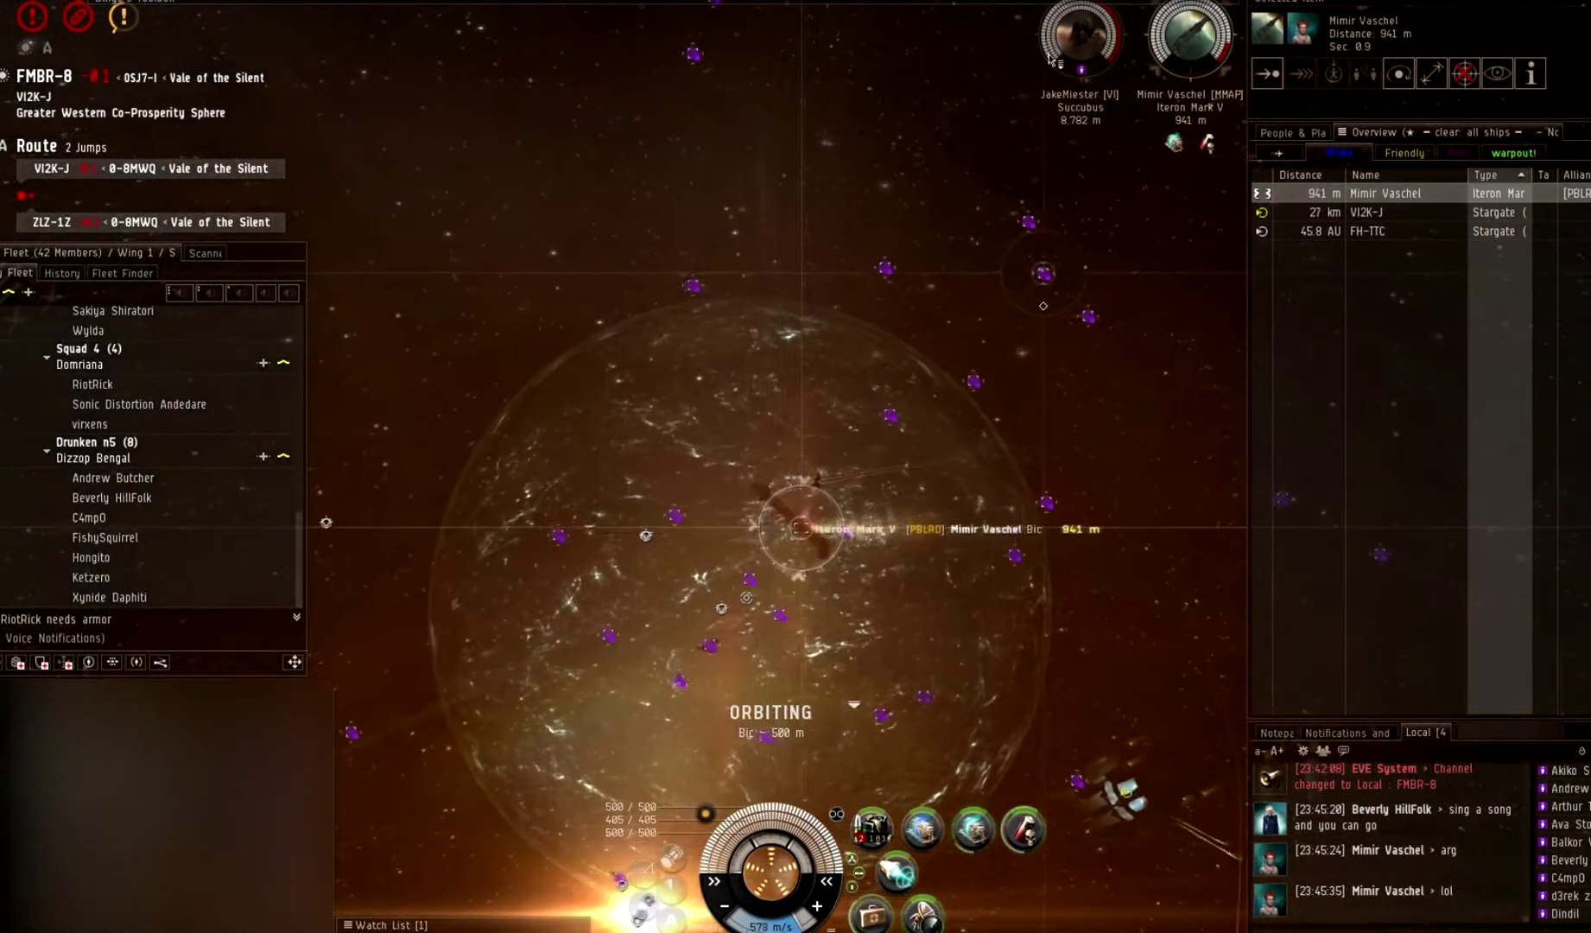
left_click_drag(1042, 306, 999, 284)
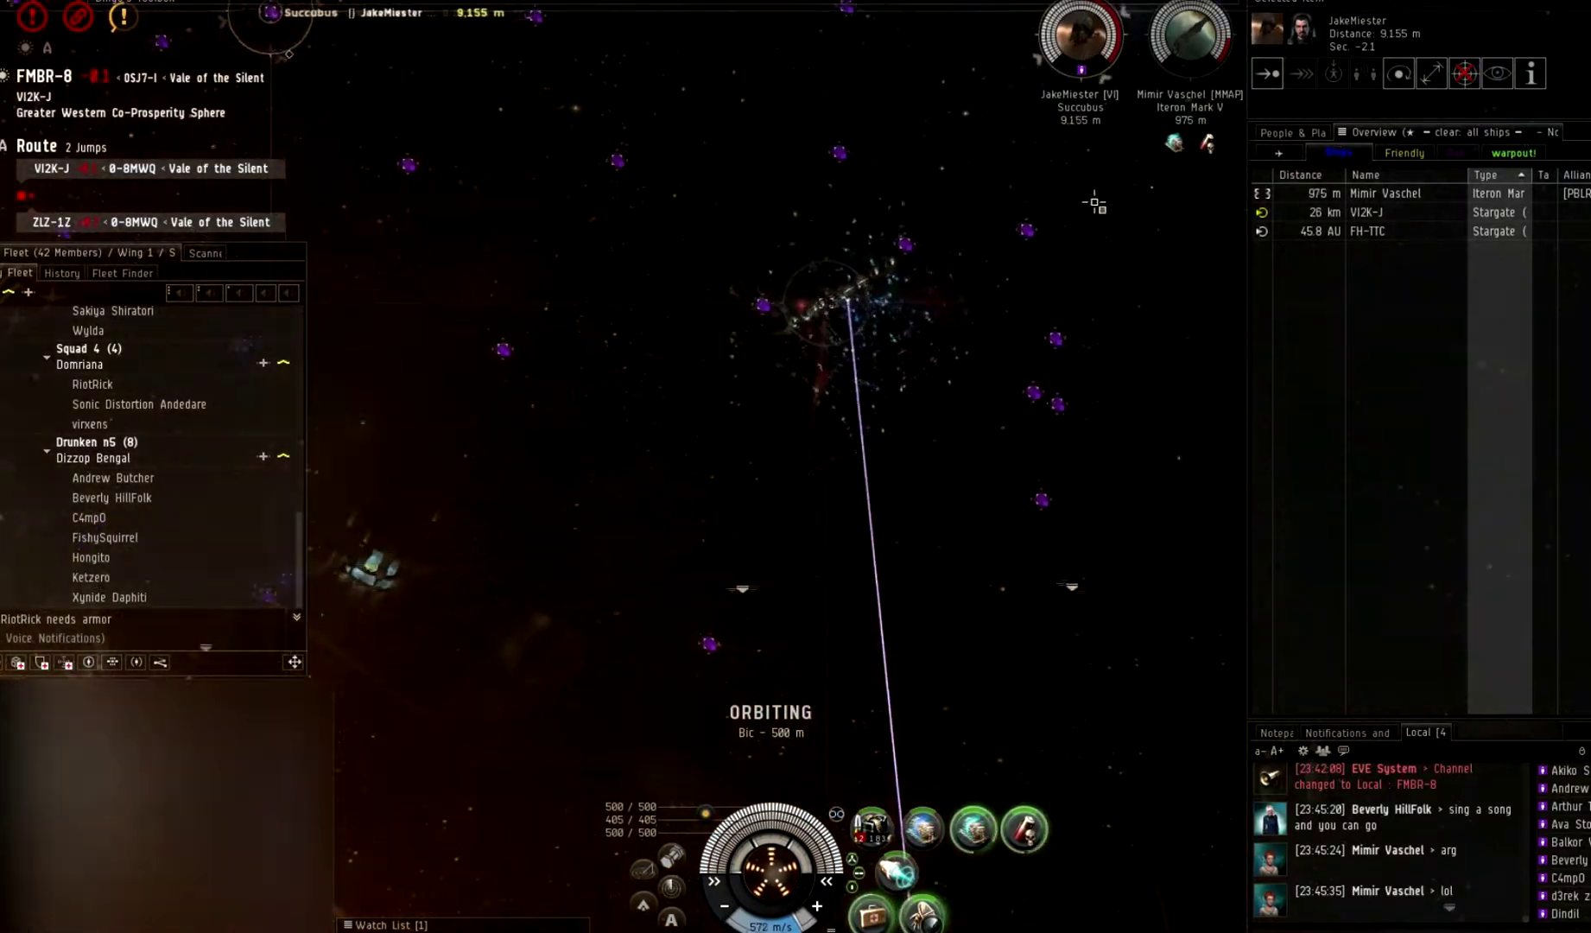
left_click_drag(1062, 199, 1068, 428)
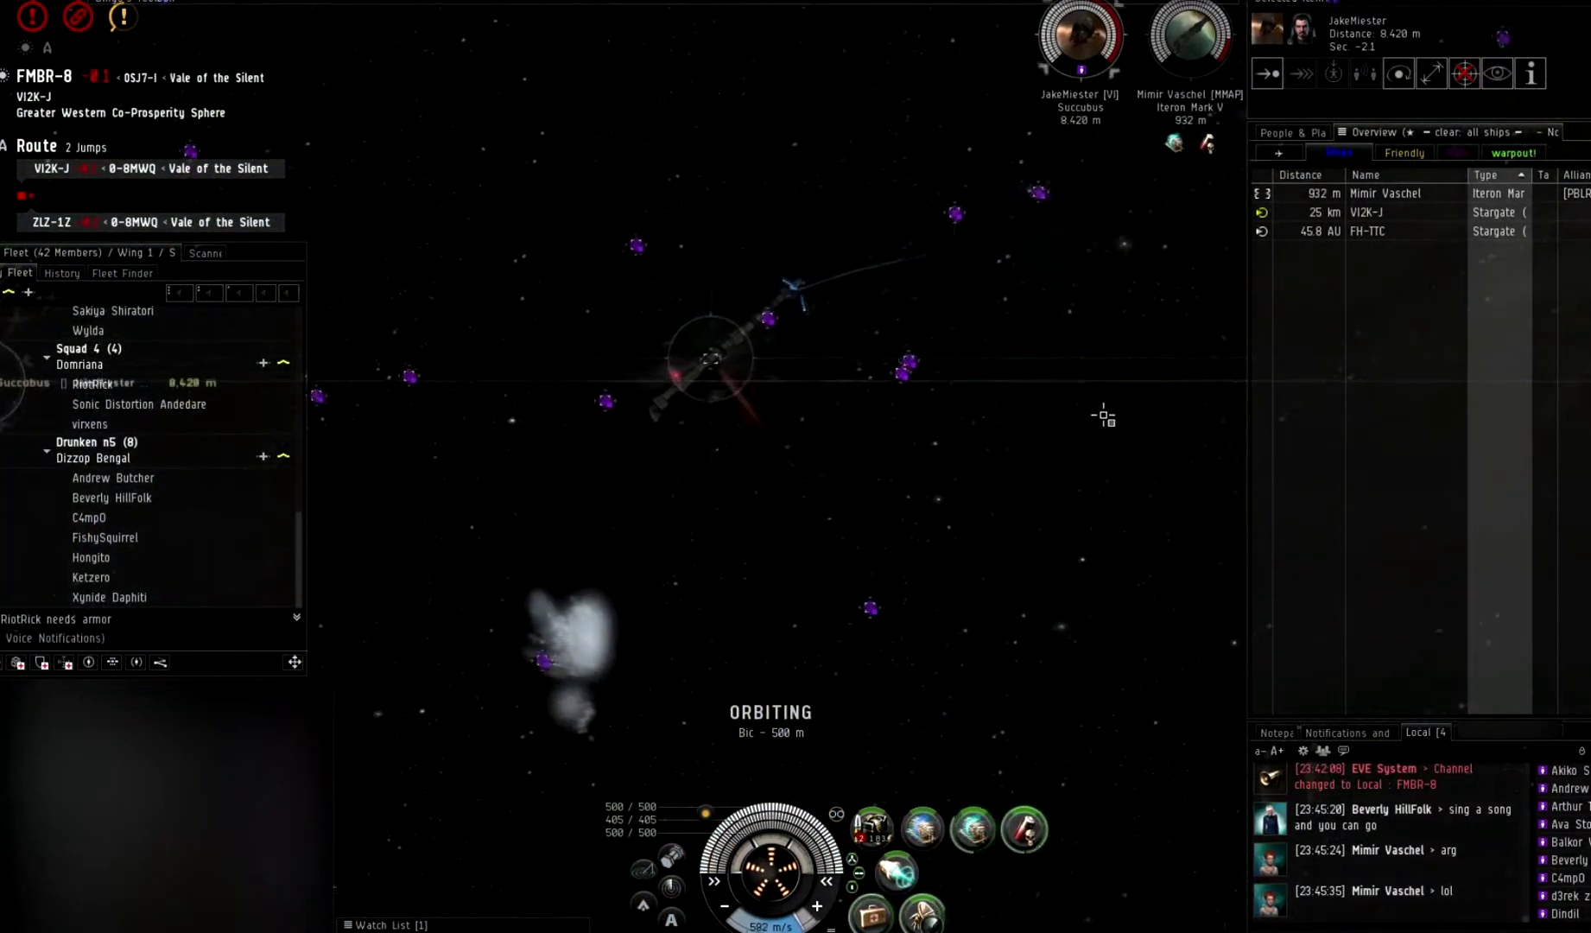
left_click_drag(1102, 415, 1153, 404)
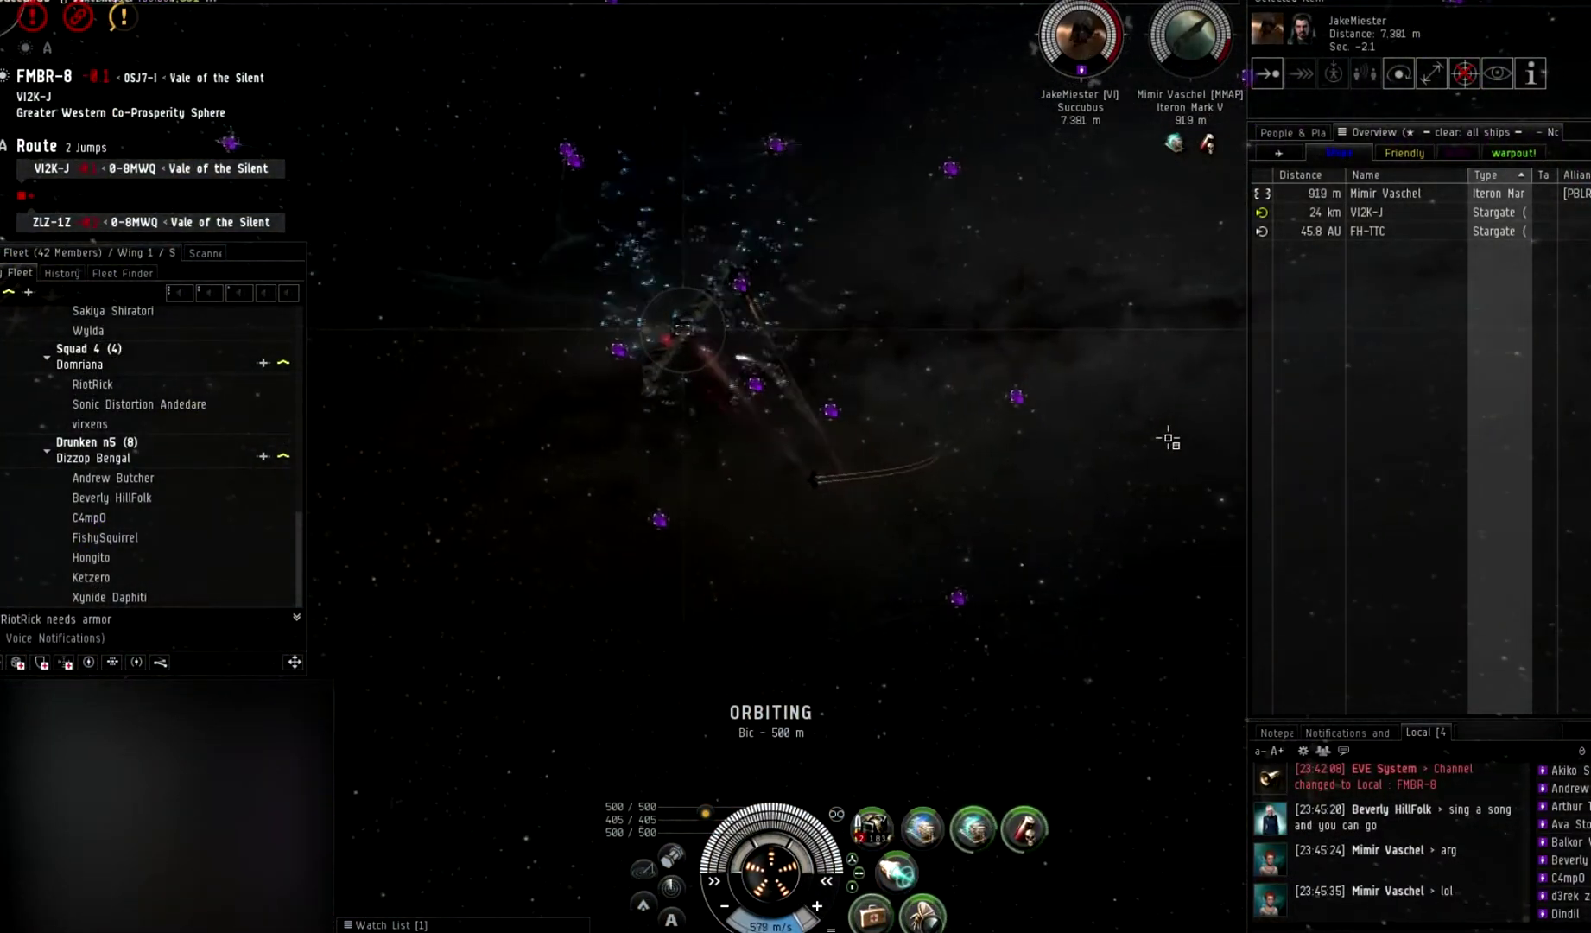
mouse_move(1194, 432)
left_mouse_down()
mouse_move(1263, 381)
mouse_move(909, 555)
mouse_move(1040, 601)
mouse_move(1116, 563)
left_mouse_up()
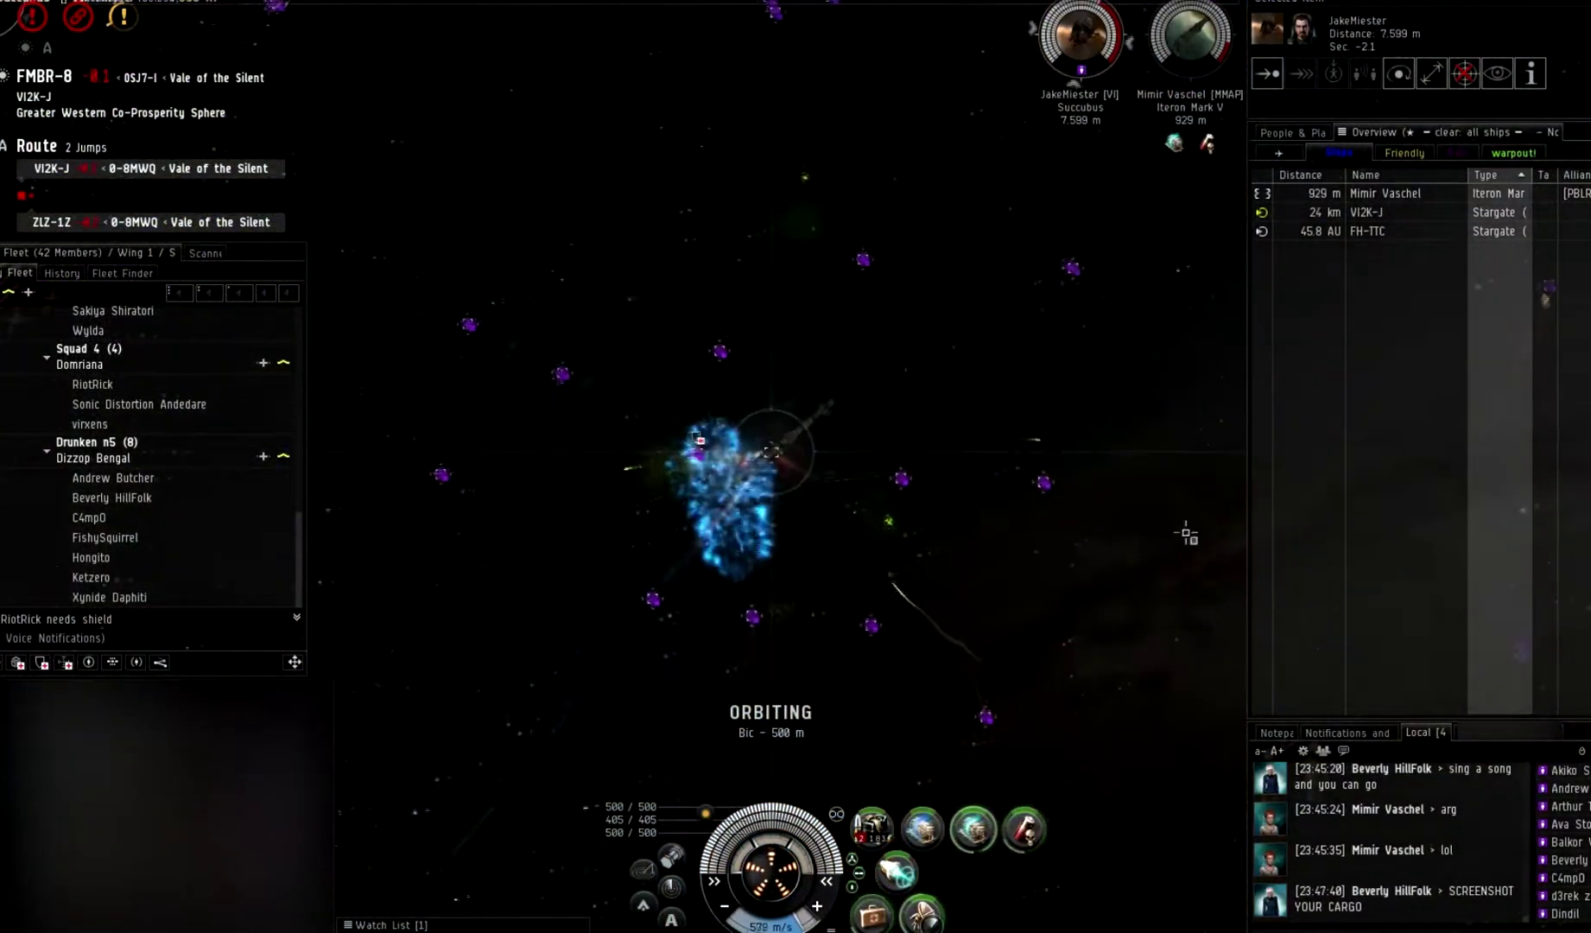
mouse_move(1252, 529)
left_mouse_down()
mouse_move(1302, 551)
mouse_move(1051, 576)
left_mouse_up()
left_click_drag(770, 616, 696, 503)
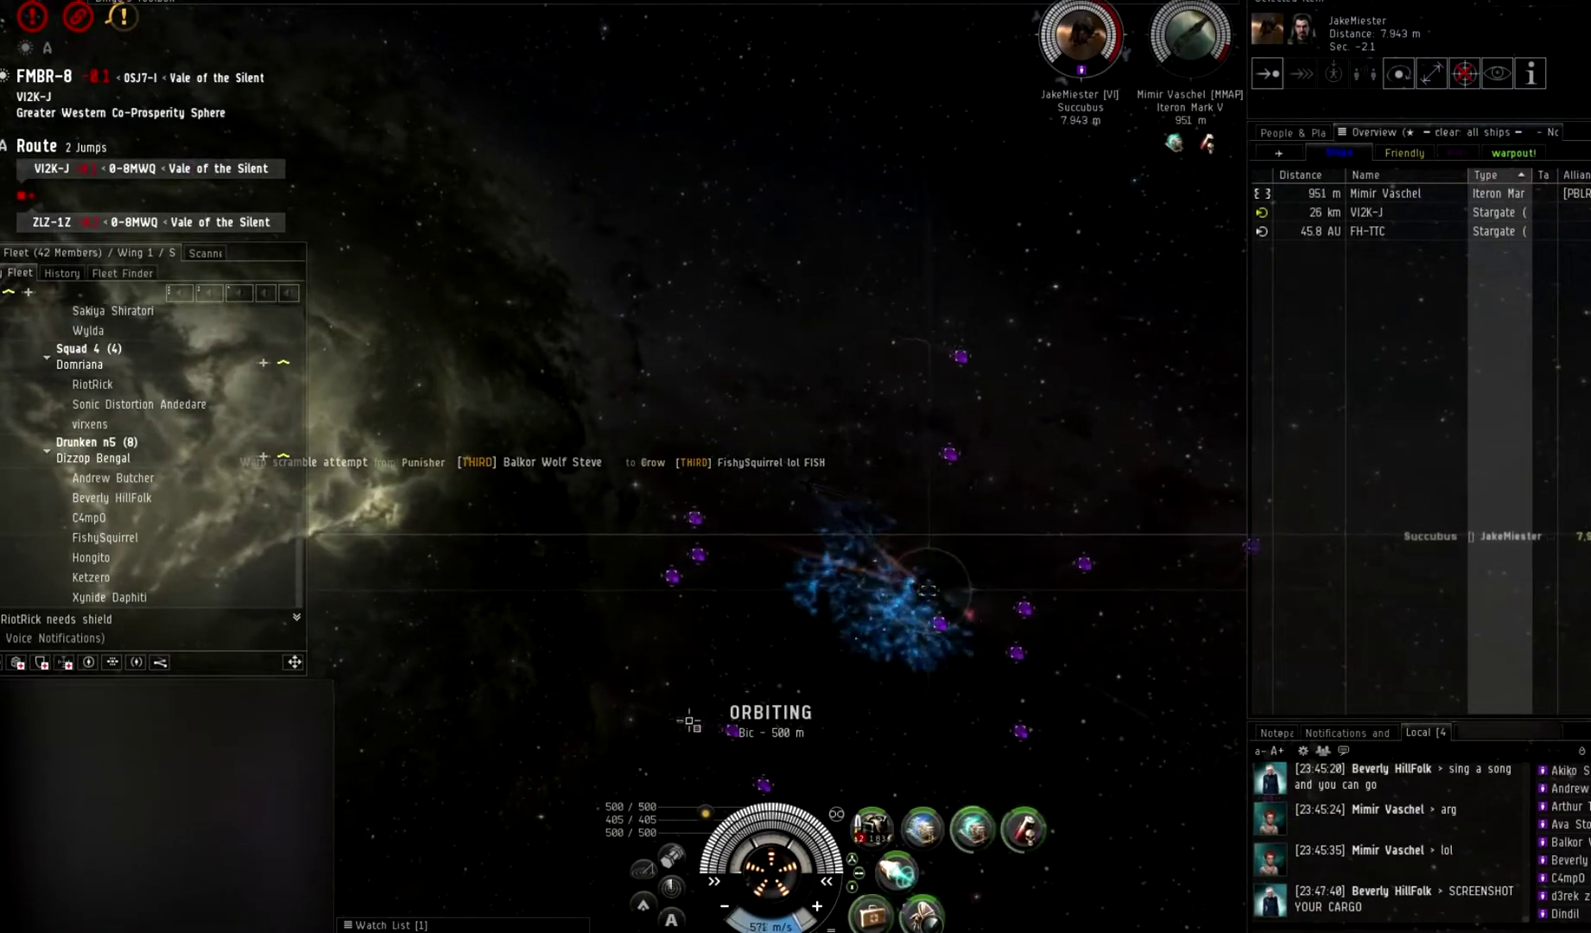
left_click_drag(689, 721, 897, 758)
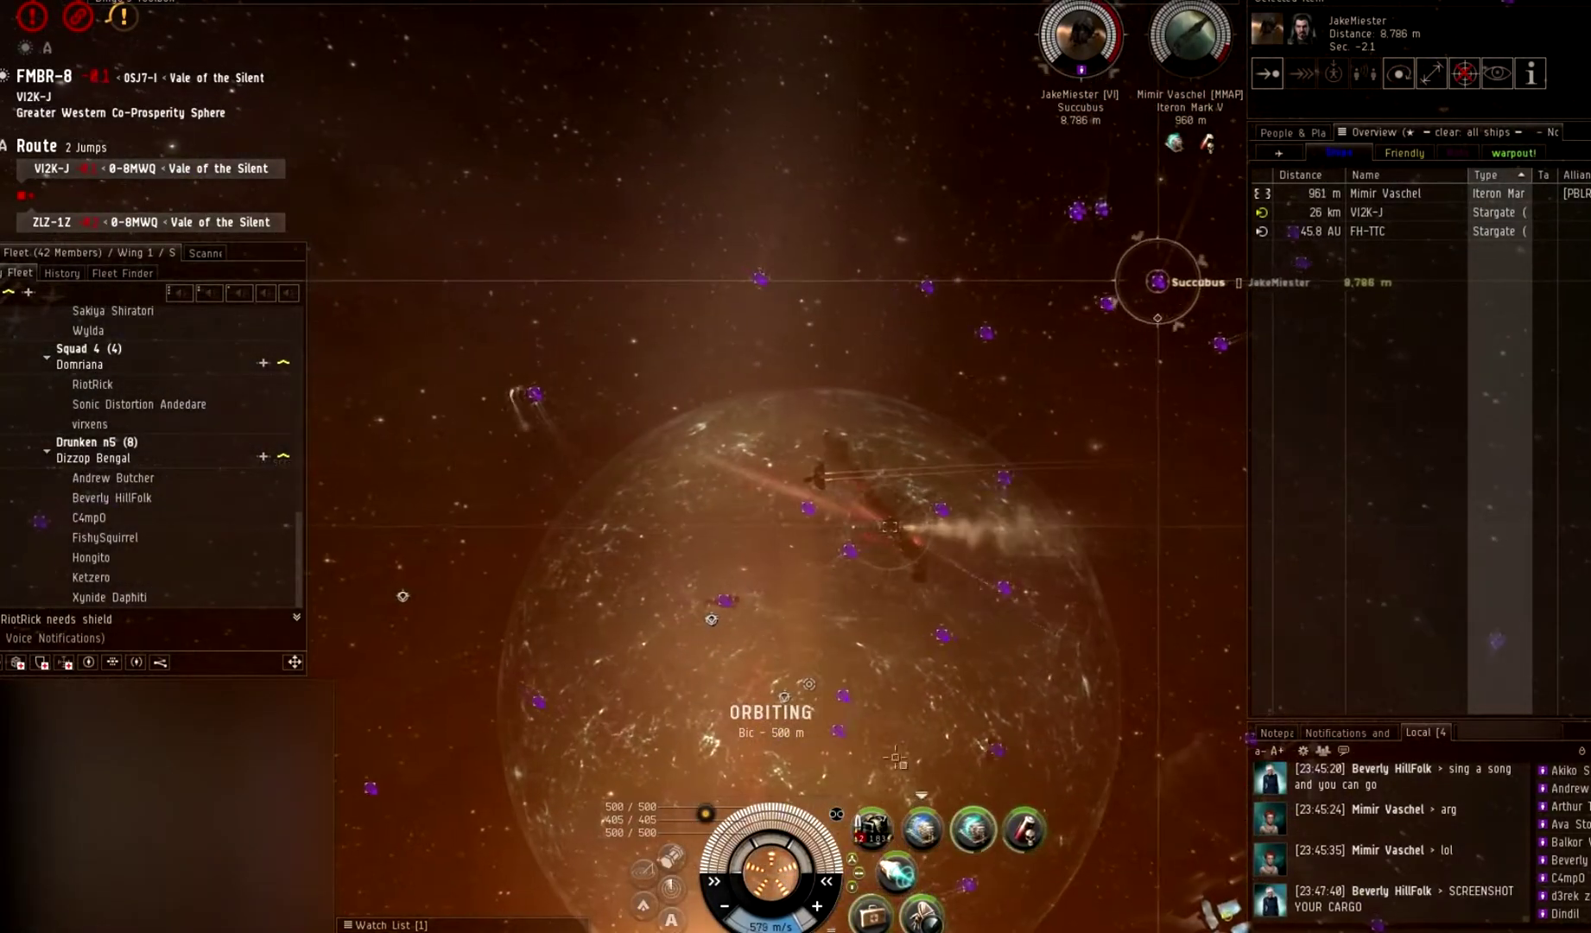
left_click_drag(882, 681, 874, 676)
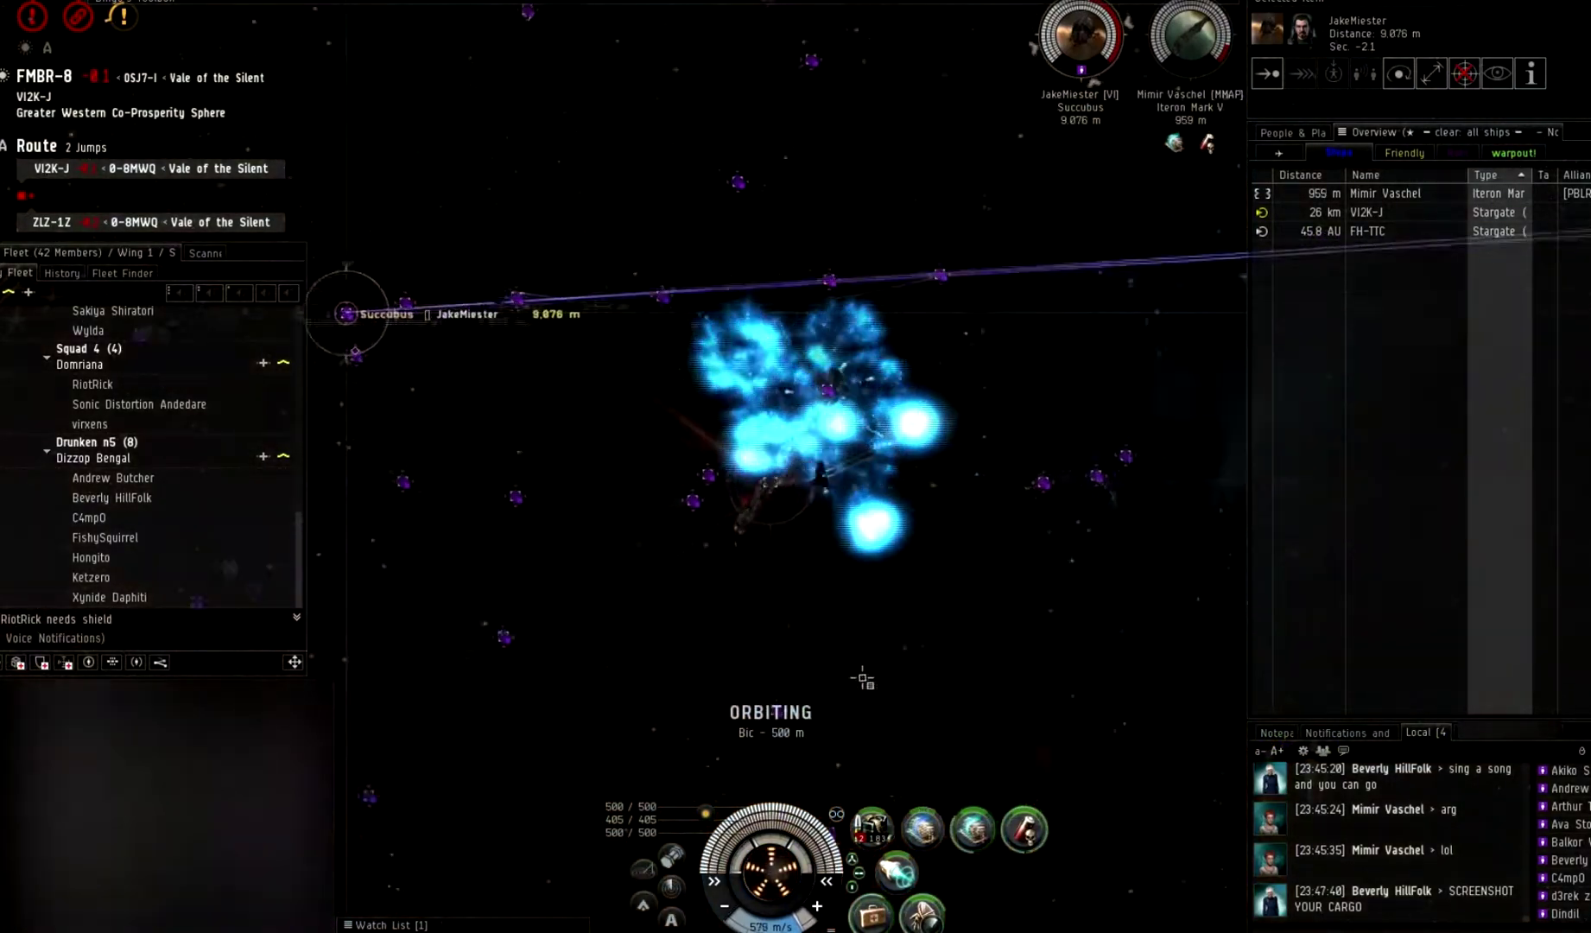
mouse_move(874, 675)
left_mouse_down()
mouse_move(967, 544)
mouse_move(736, 591)
left_mouse_up()
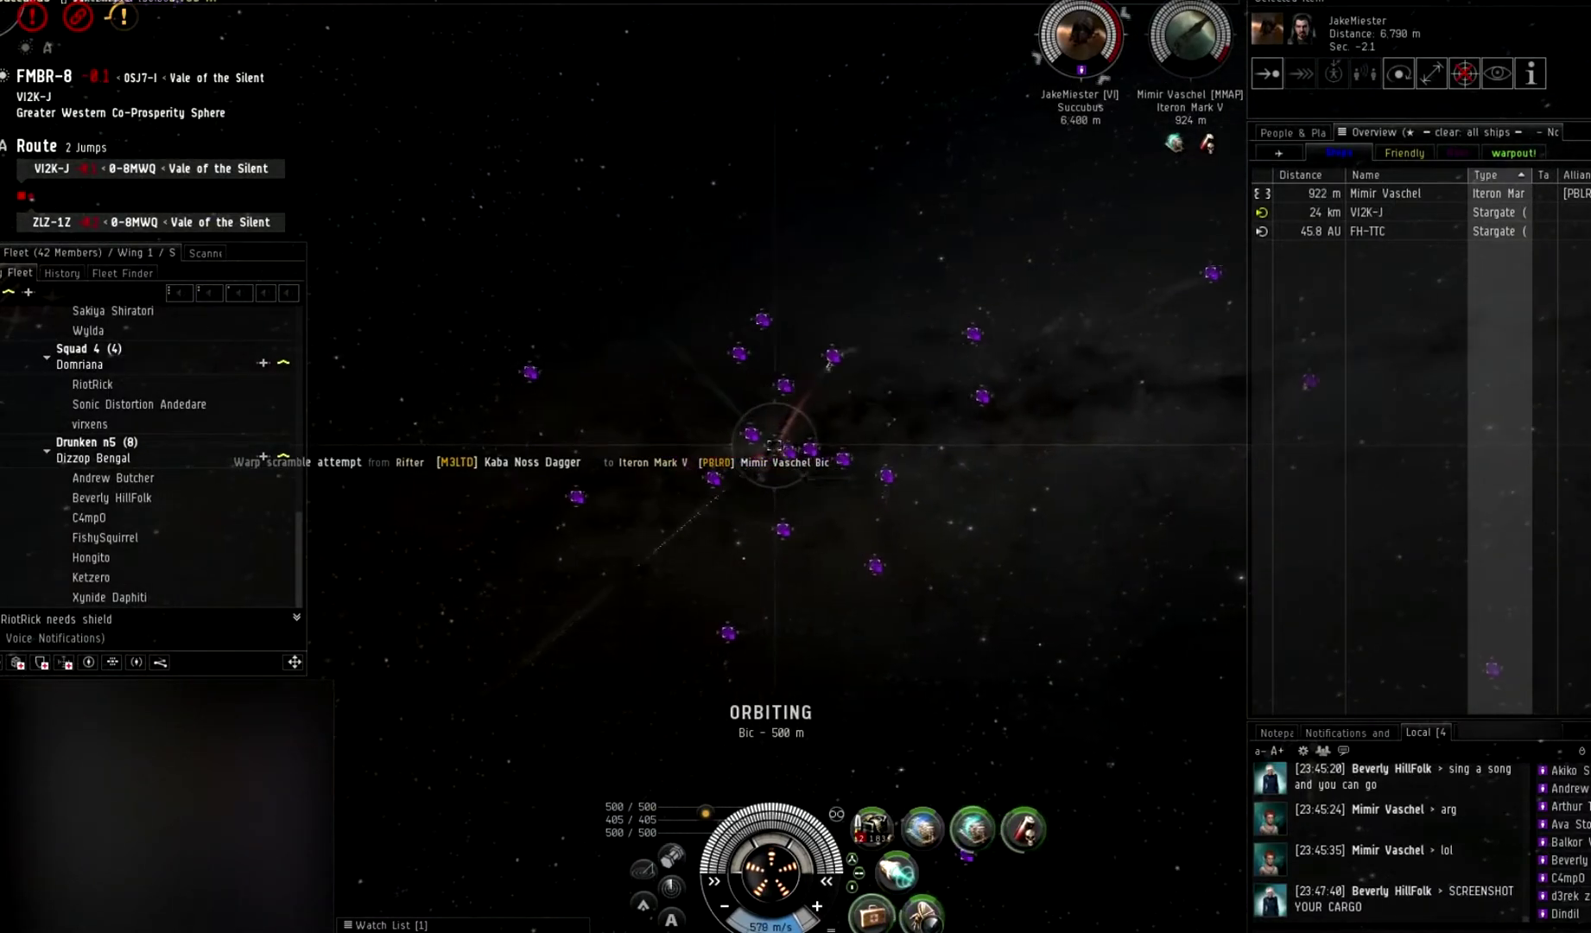
left_click_drag(643, 672, 596, 621)
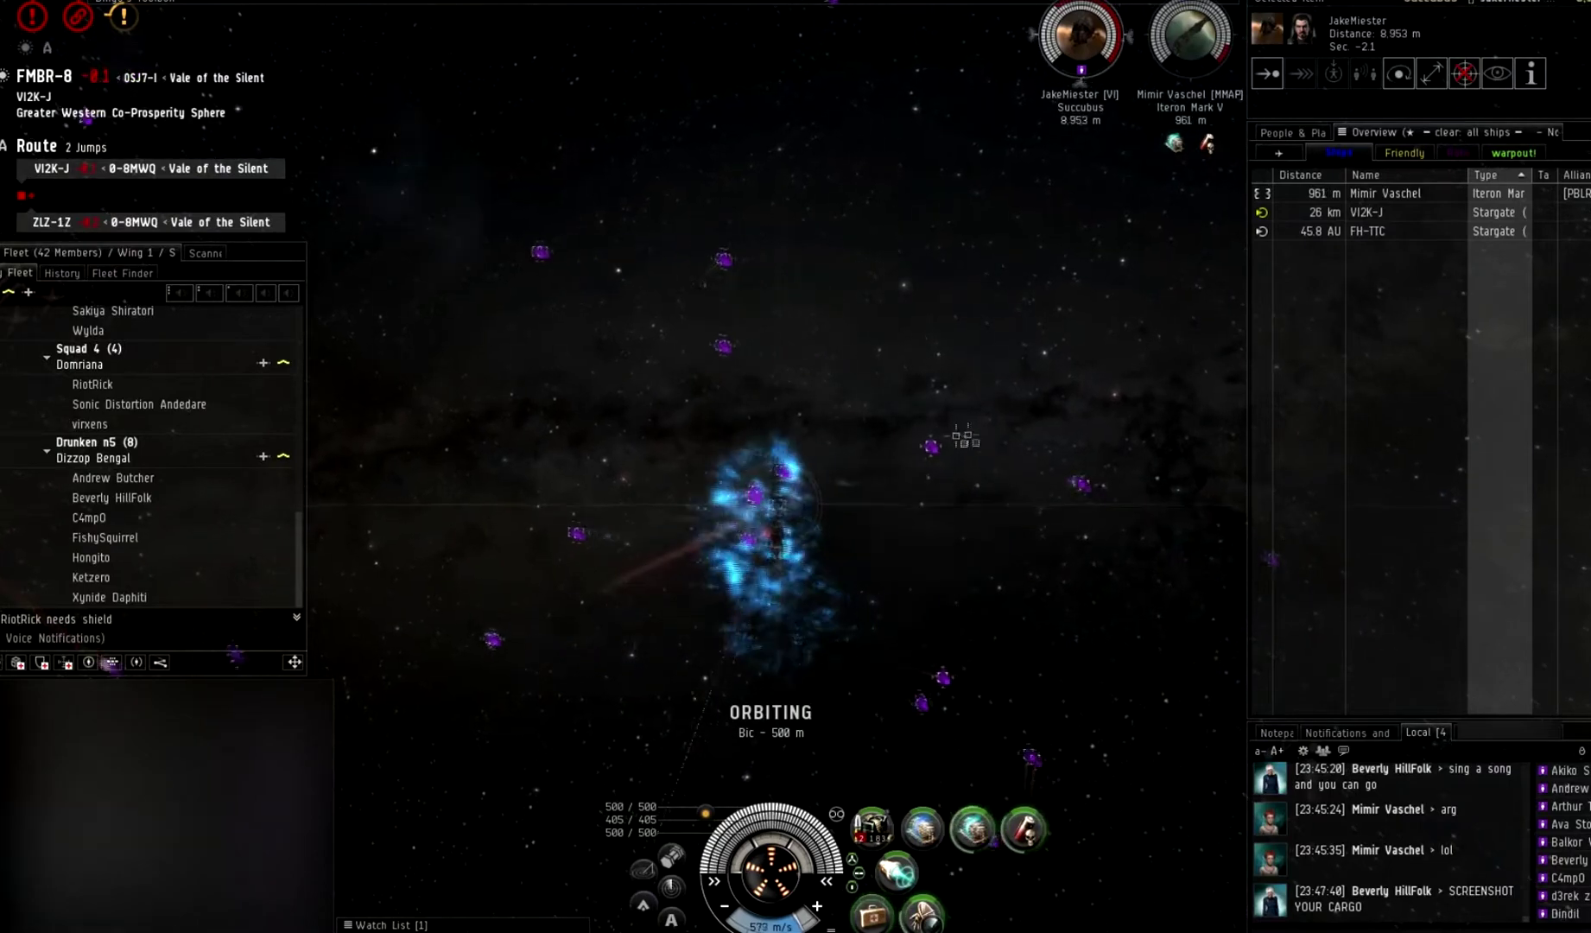
left_click_drag(965, 438, 790, 469)
scroll(791, 469, "down", 5)
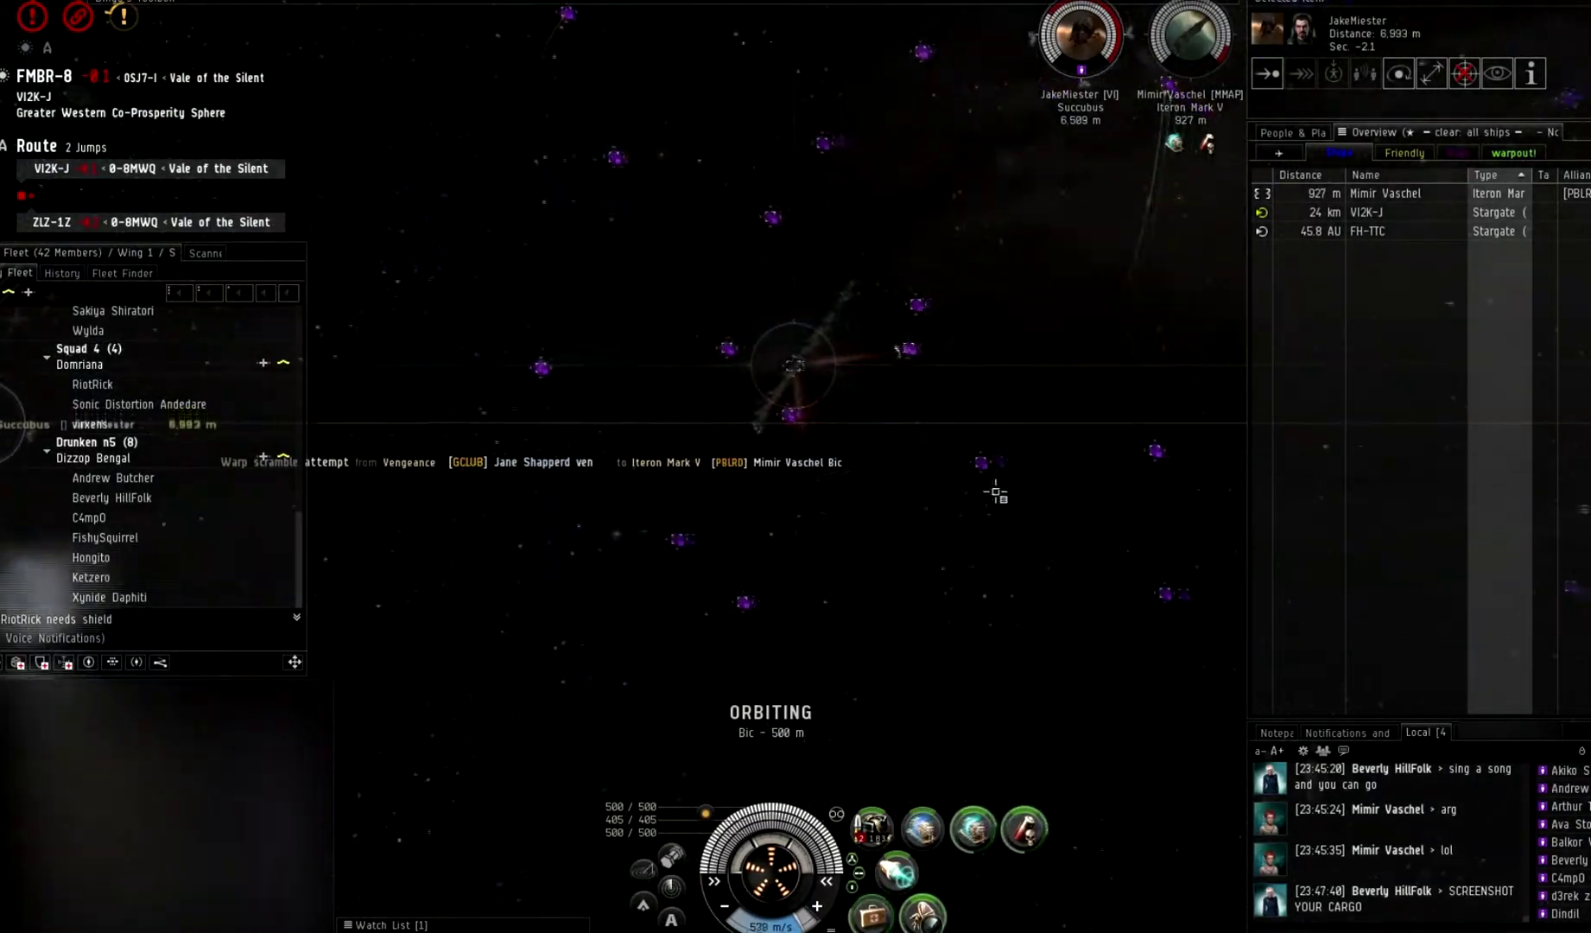
mouse_move(959, 497)
left_mouse_down()
mouse_move(1050, 486)
mouse_move(1155, 498)
mouse_move(980, 566)
mouse_move(1040, 537)
left_mouse_up()
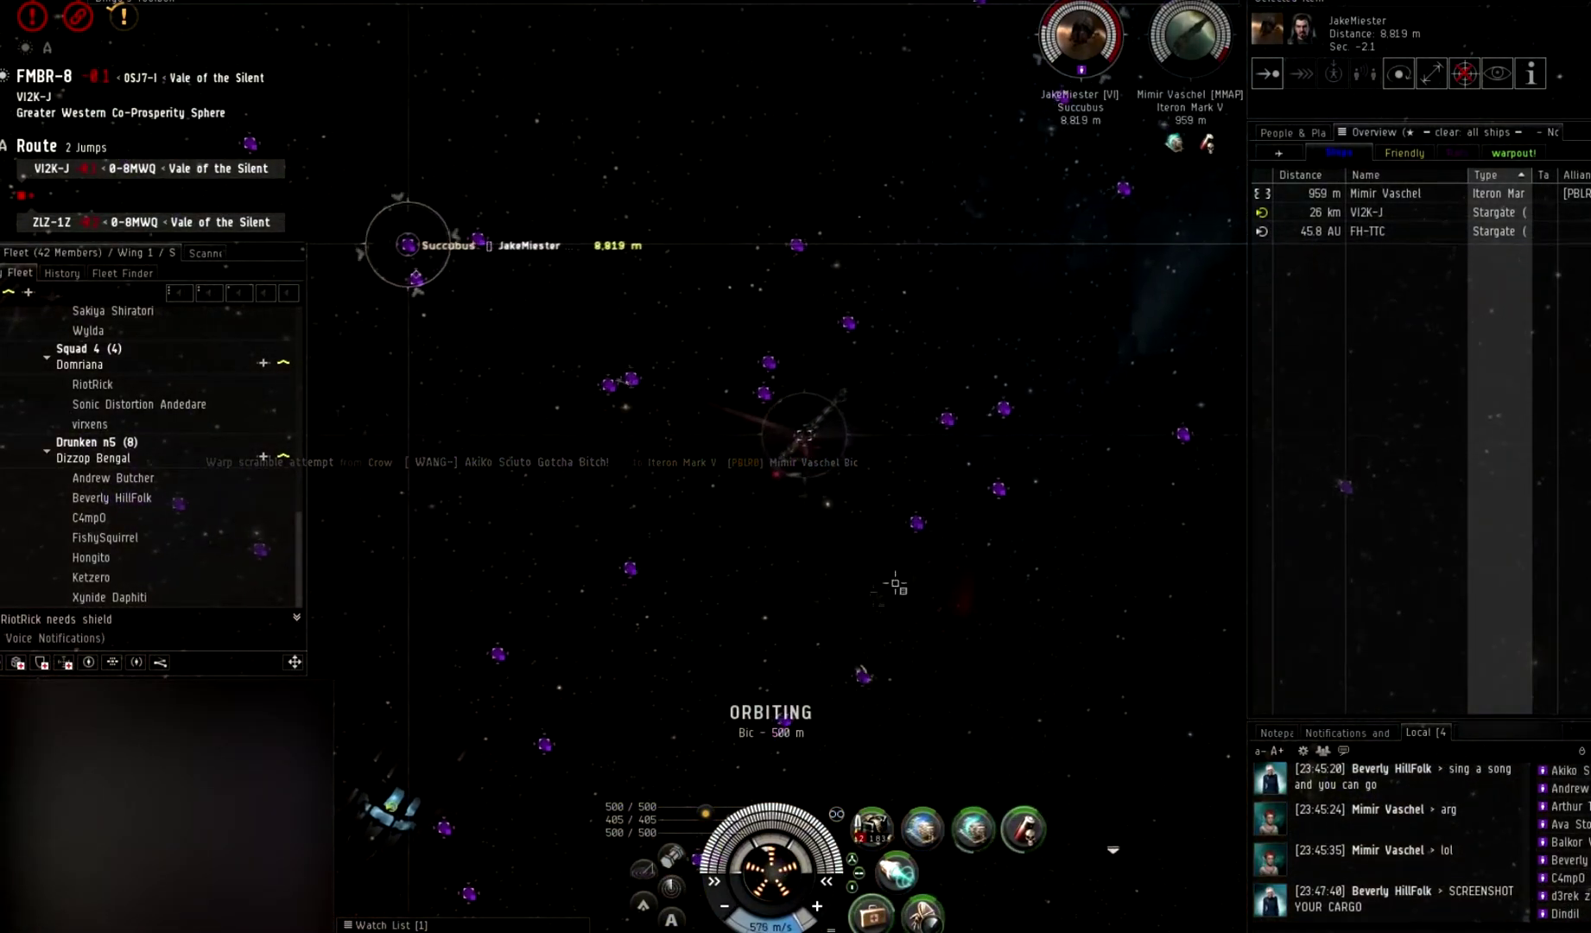
left_click_drag(852, 622, 866, 656)
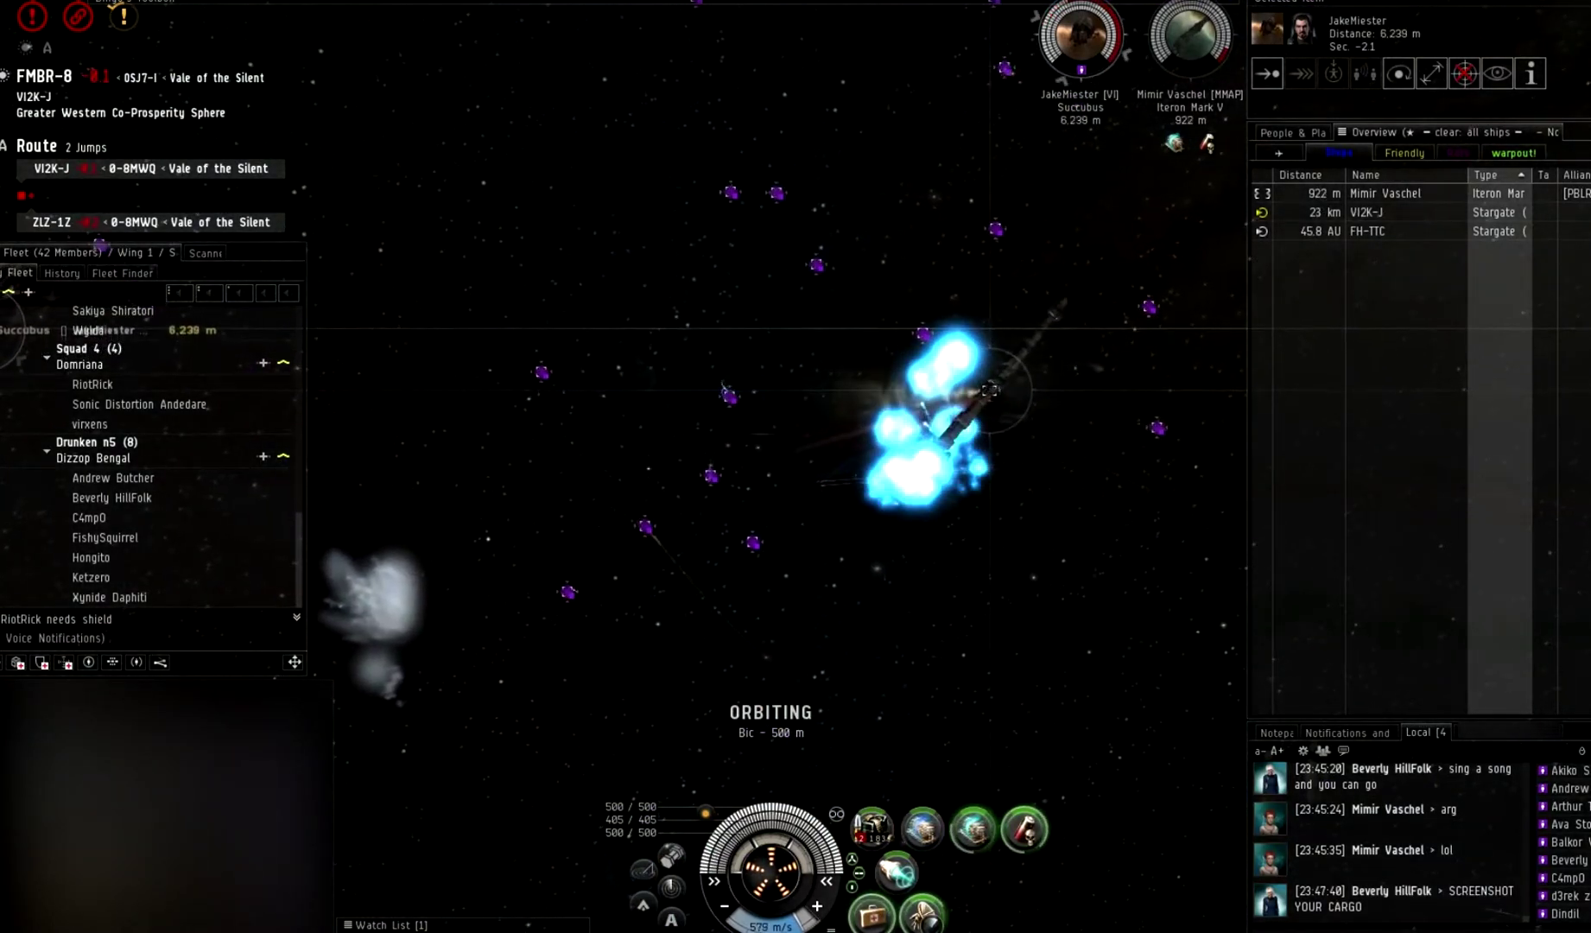
left_click_drag(857, 684, 1090, 676)
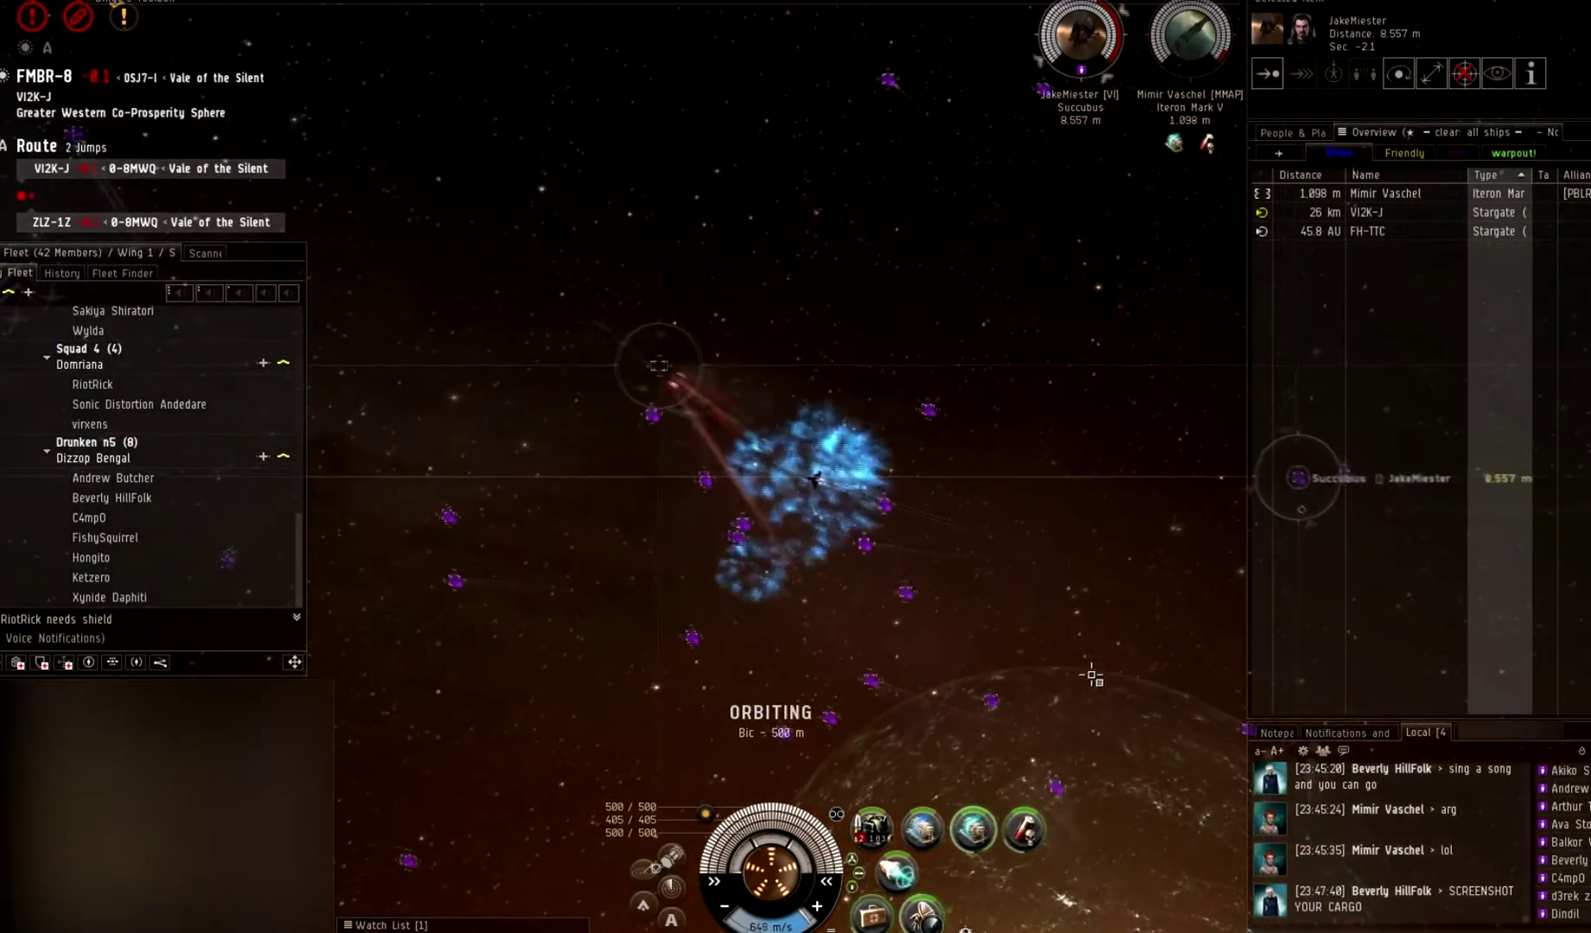
mouse_move(1091, 676)
left_mouse_down()
mouse_move(1141, 676)
mouse_move(1178, 756)
left_mouse_up()
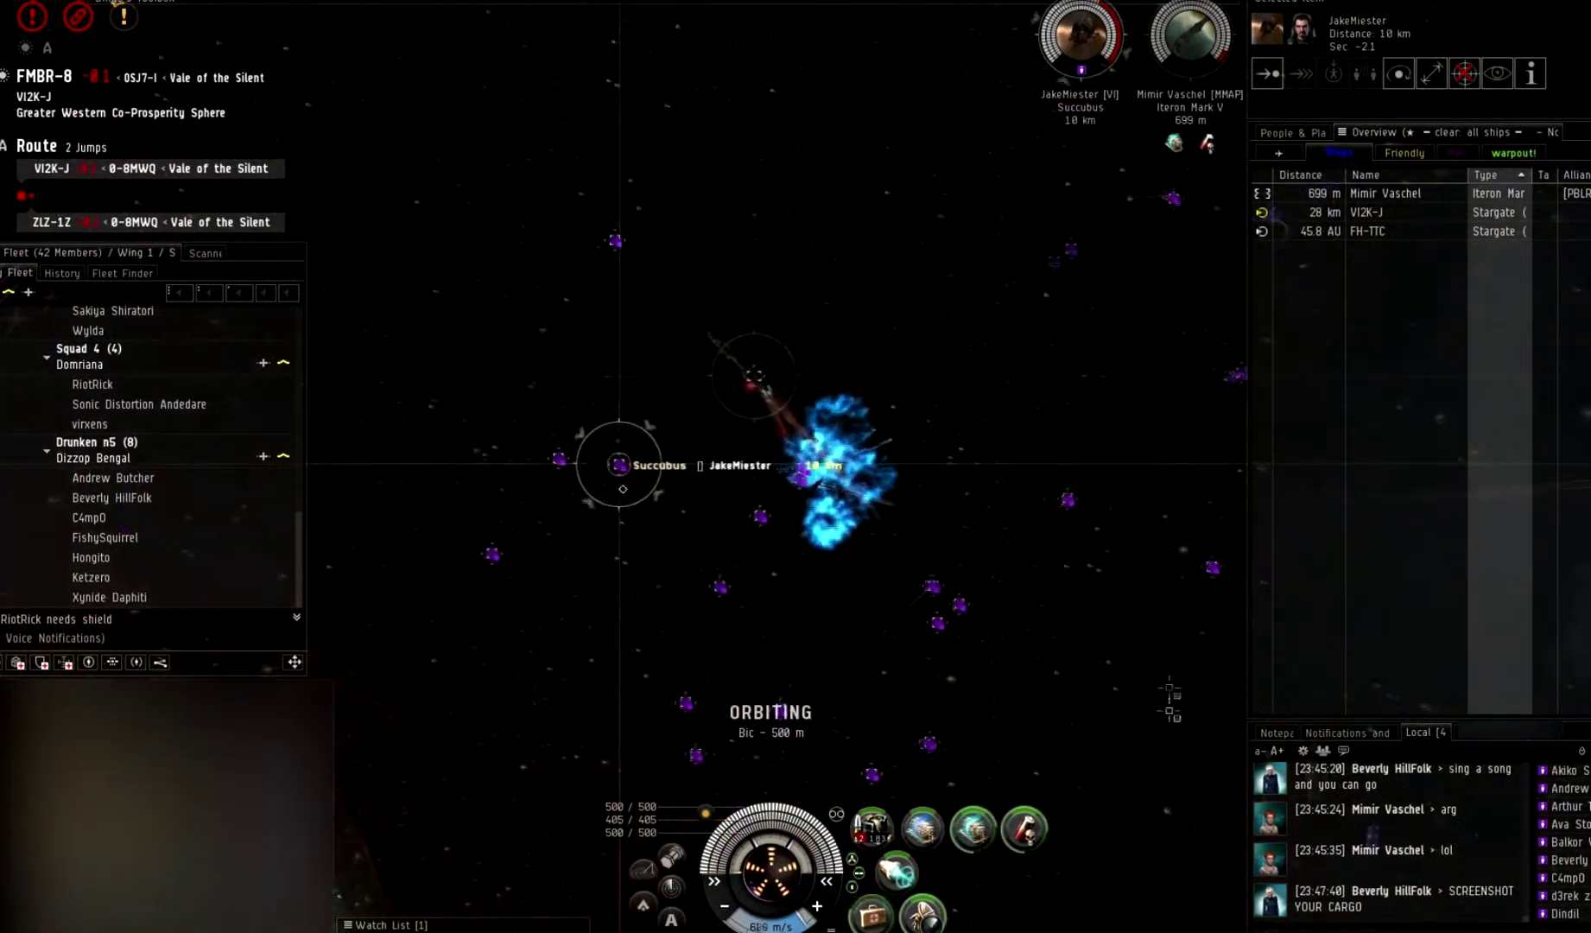
left_click_drag(1186, 758, 1203, 752)
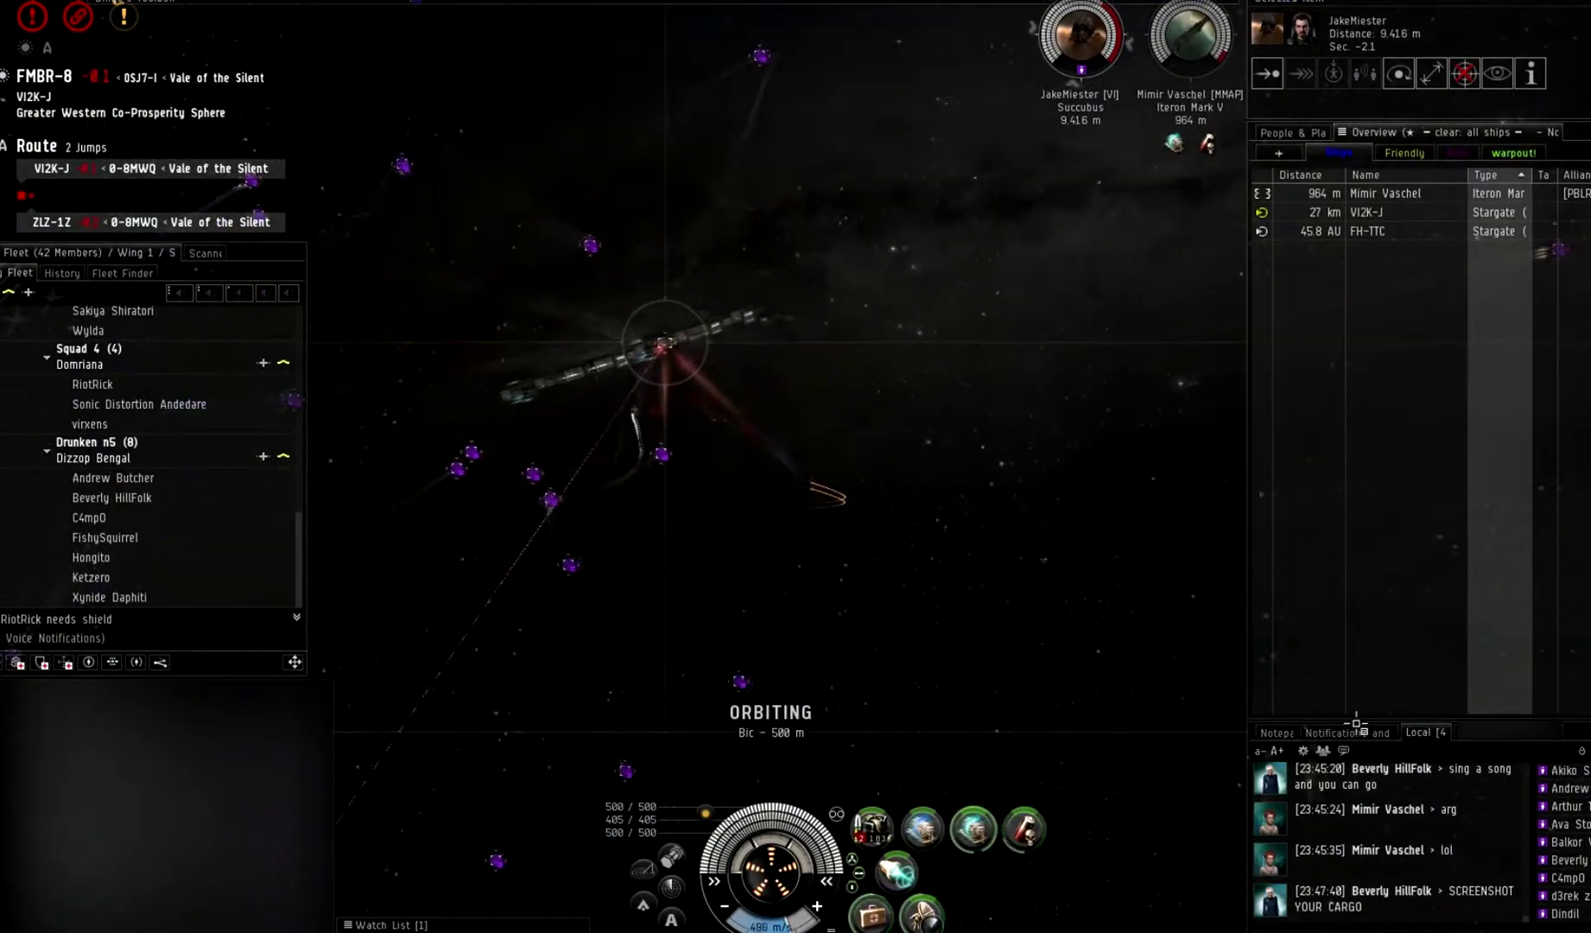
mouse_move(1364, 721)
left_mouse_down()
mouse_move(1002, 701)
mouse_move(1084, 698)
left_mouse_up()
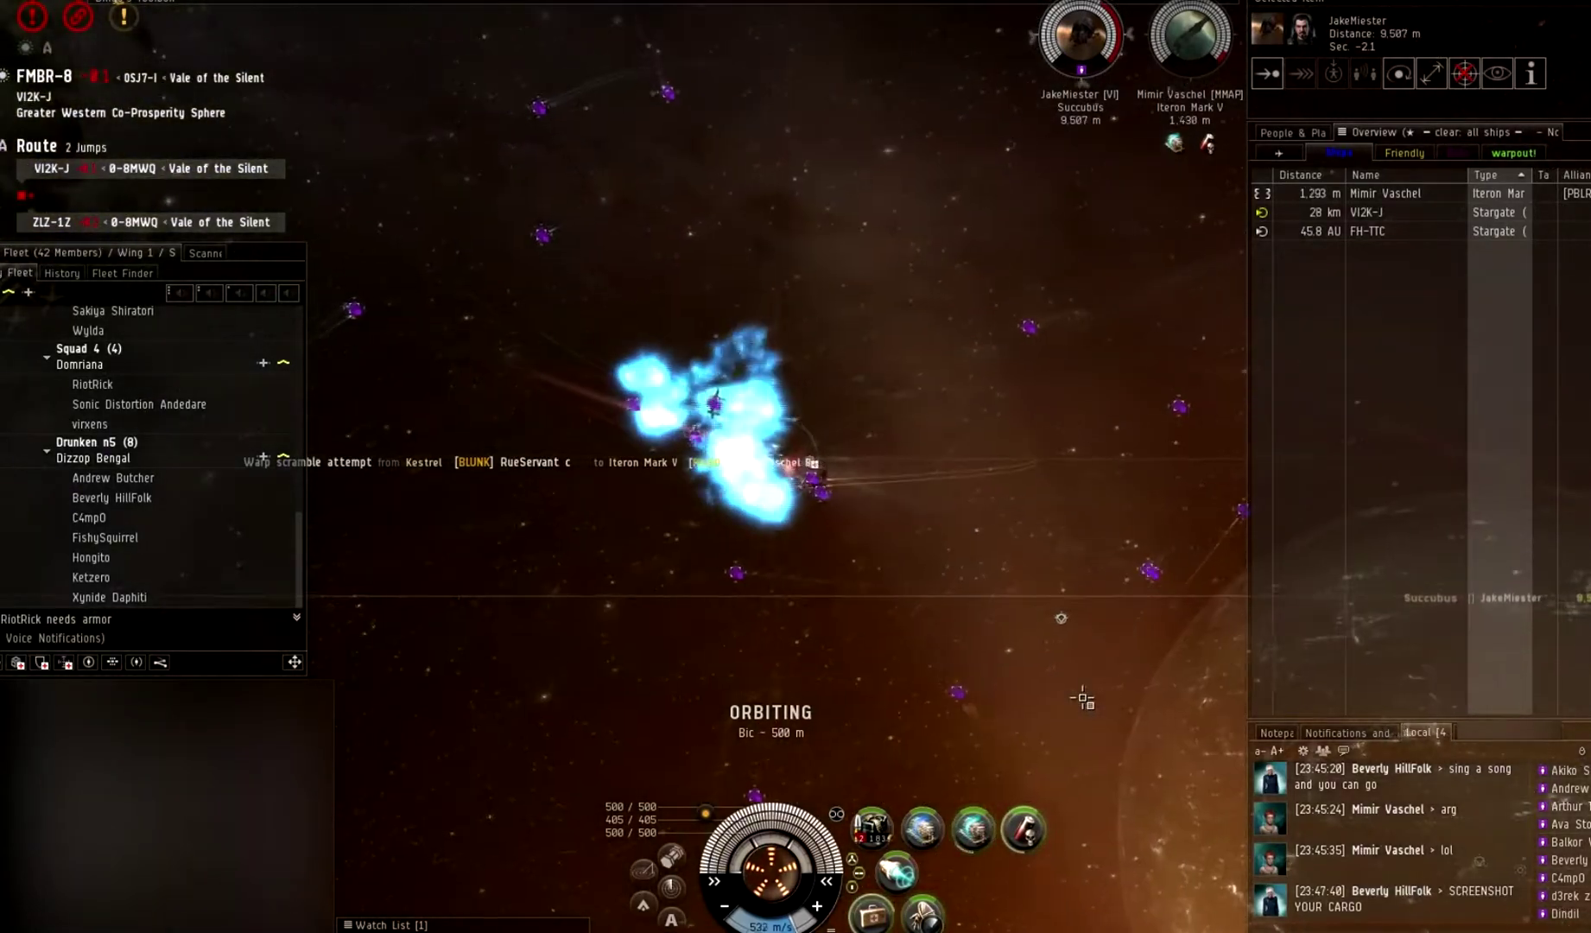
left_click_drag(783, 642, 920, 650)
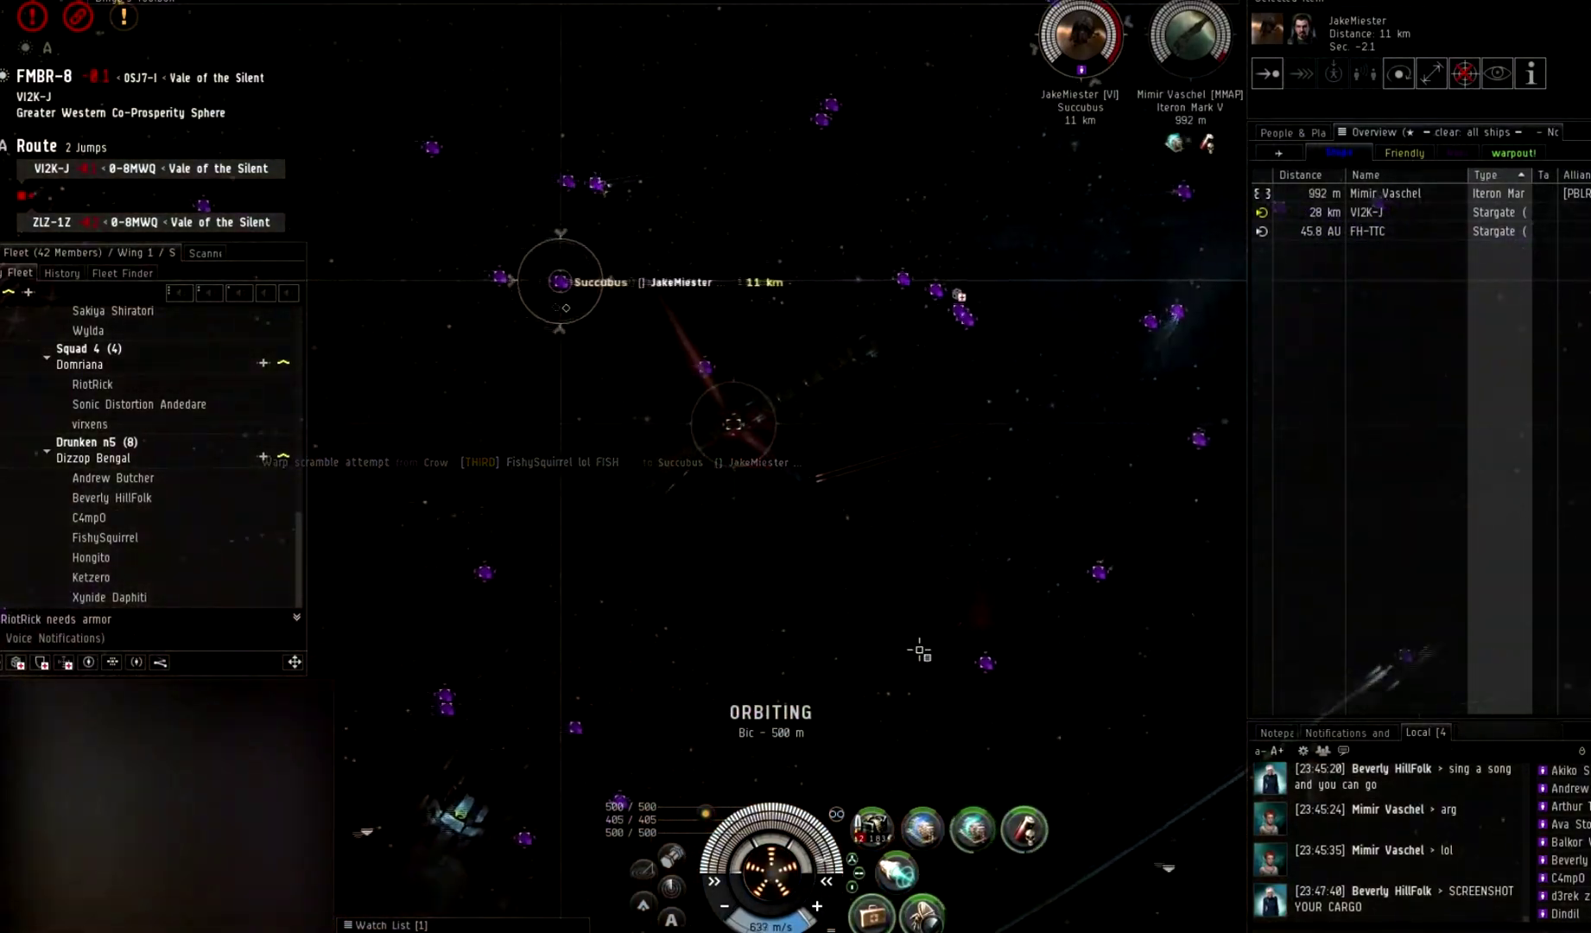
left_click_drag(937, 650, 963, 647)
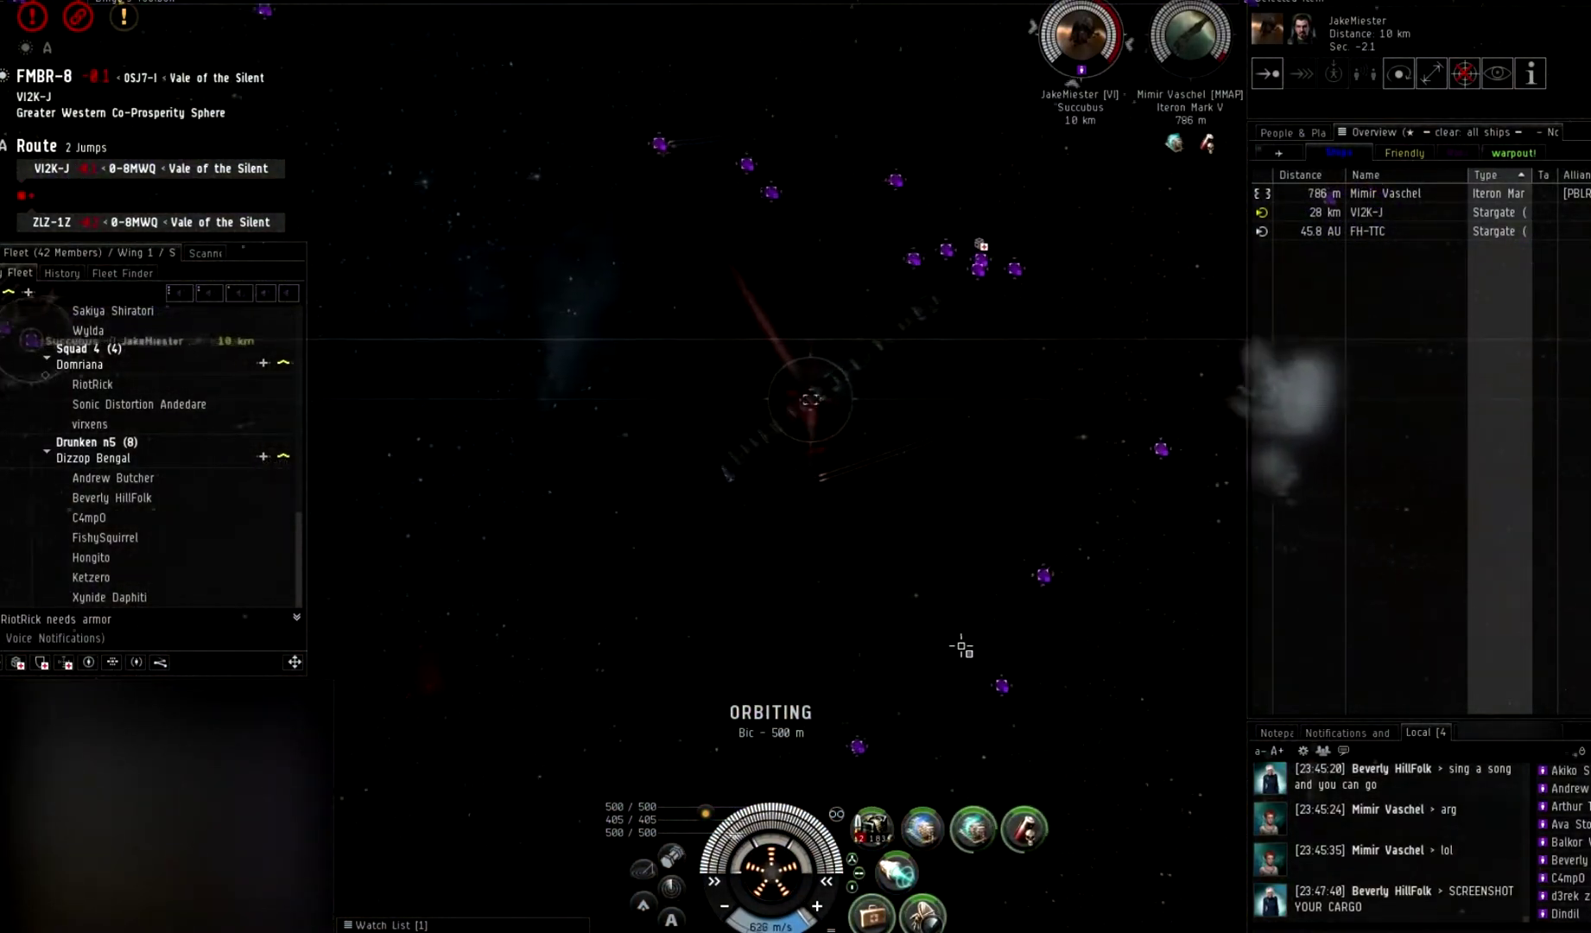
left_click_drag(1041, 386, 1051, 333)
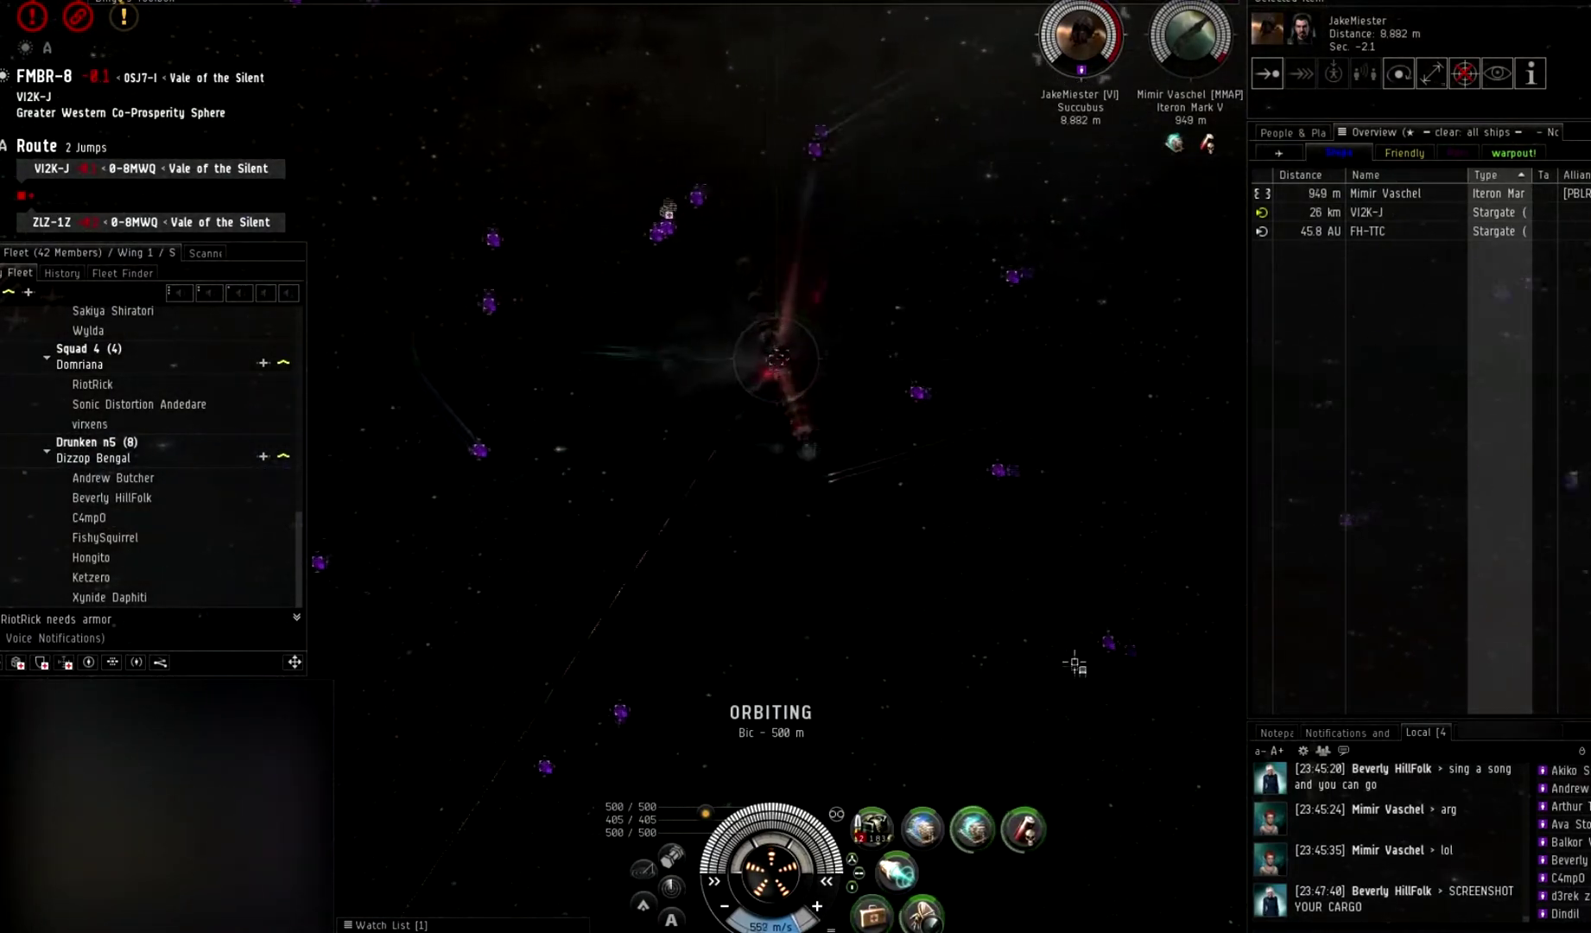
left_click_drag(1078, 724, 1029, 836)
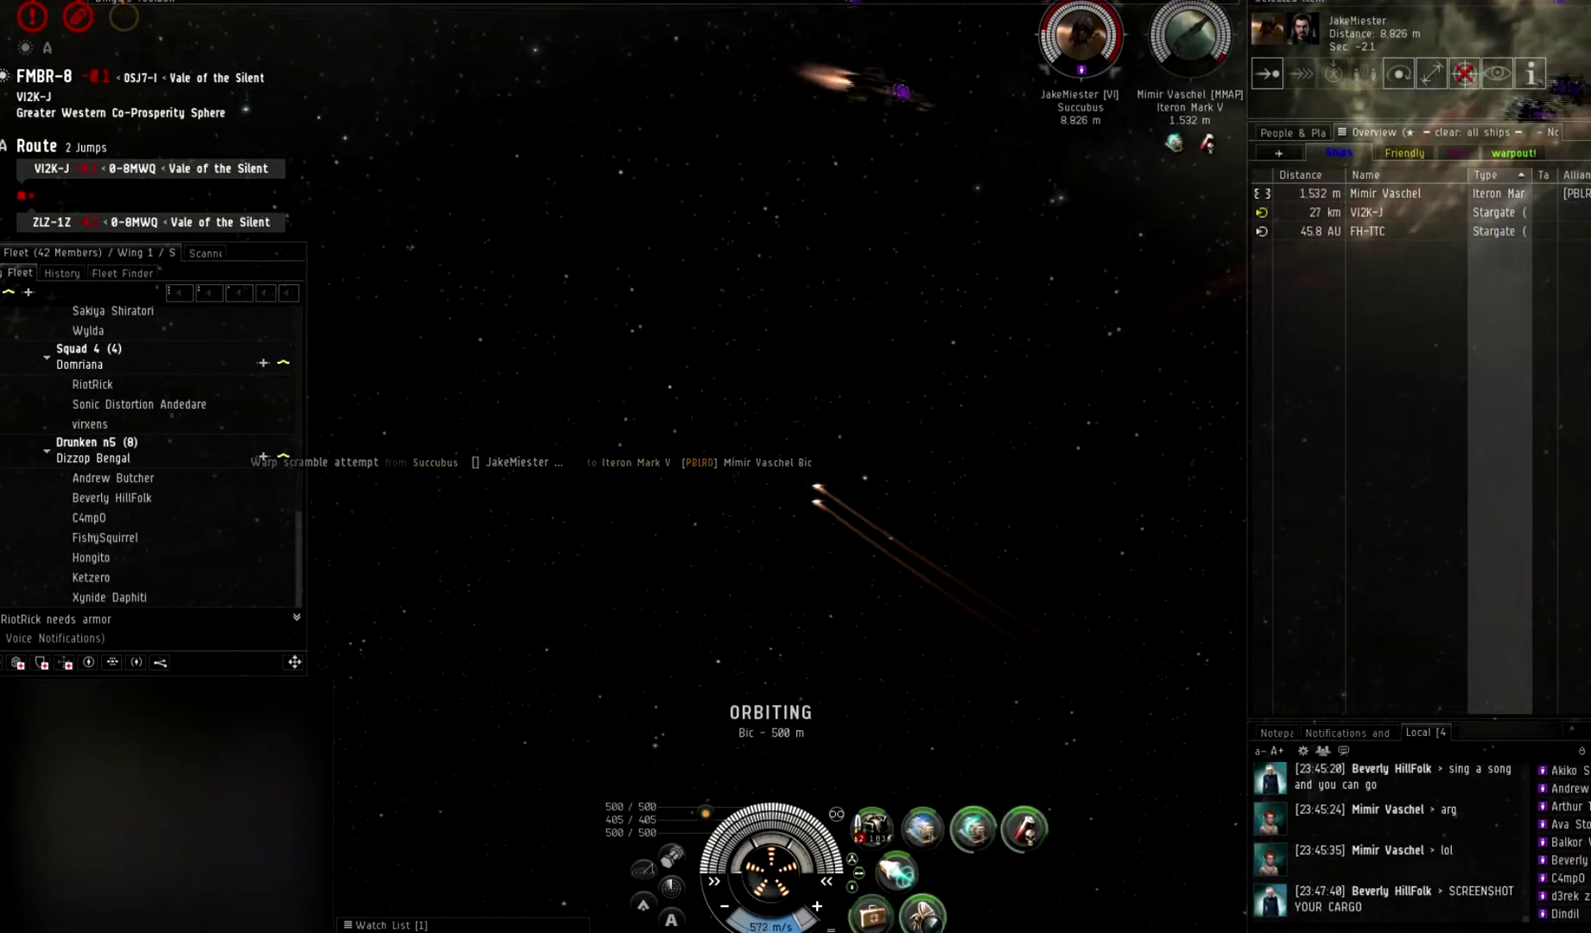
left_click_drag(996, 509, 1156, 344)
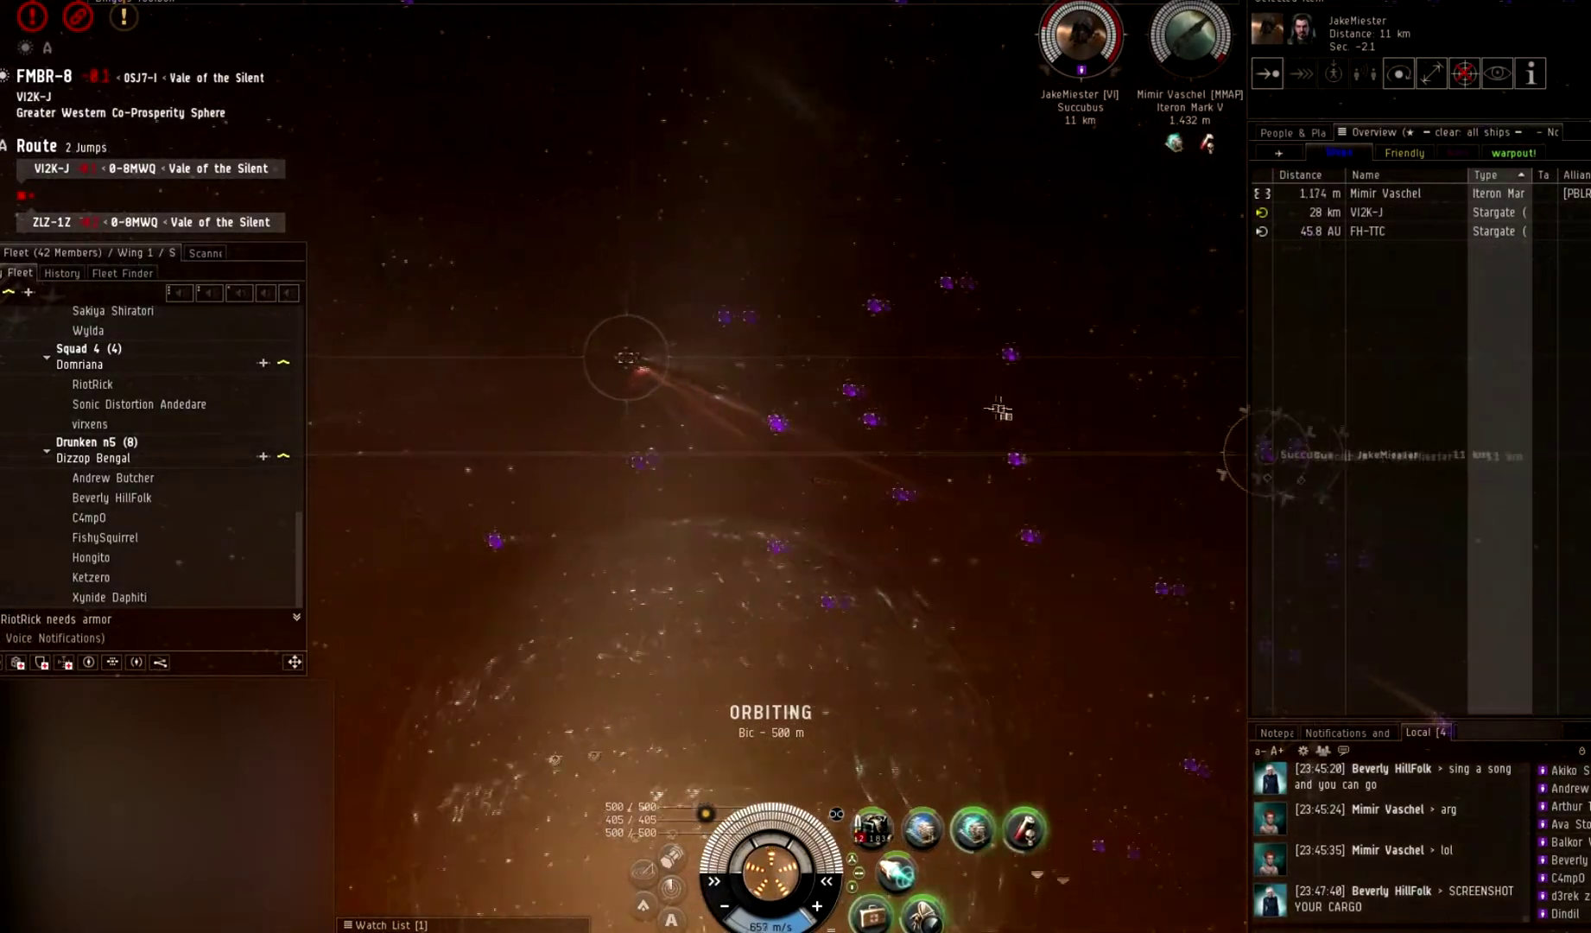
mouse_move(1156, 344)
left_mouse_down()
mouse_move(1025, 379)
mouse_move(980, 356)
left_mouse_up()
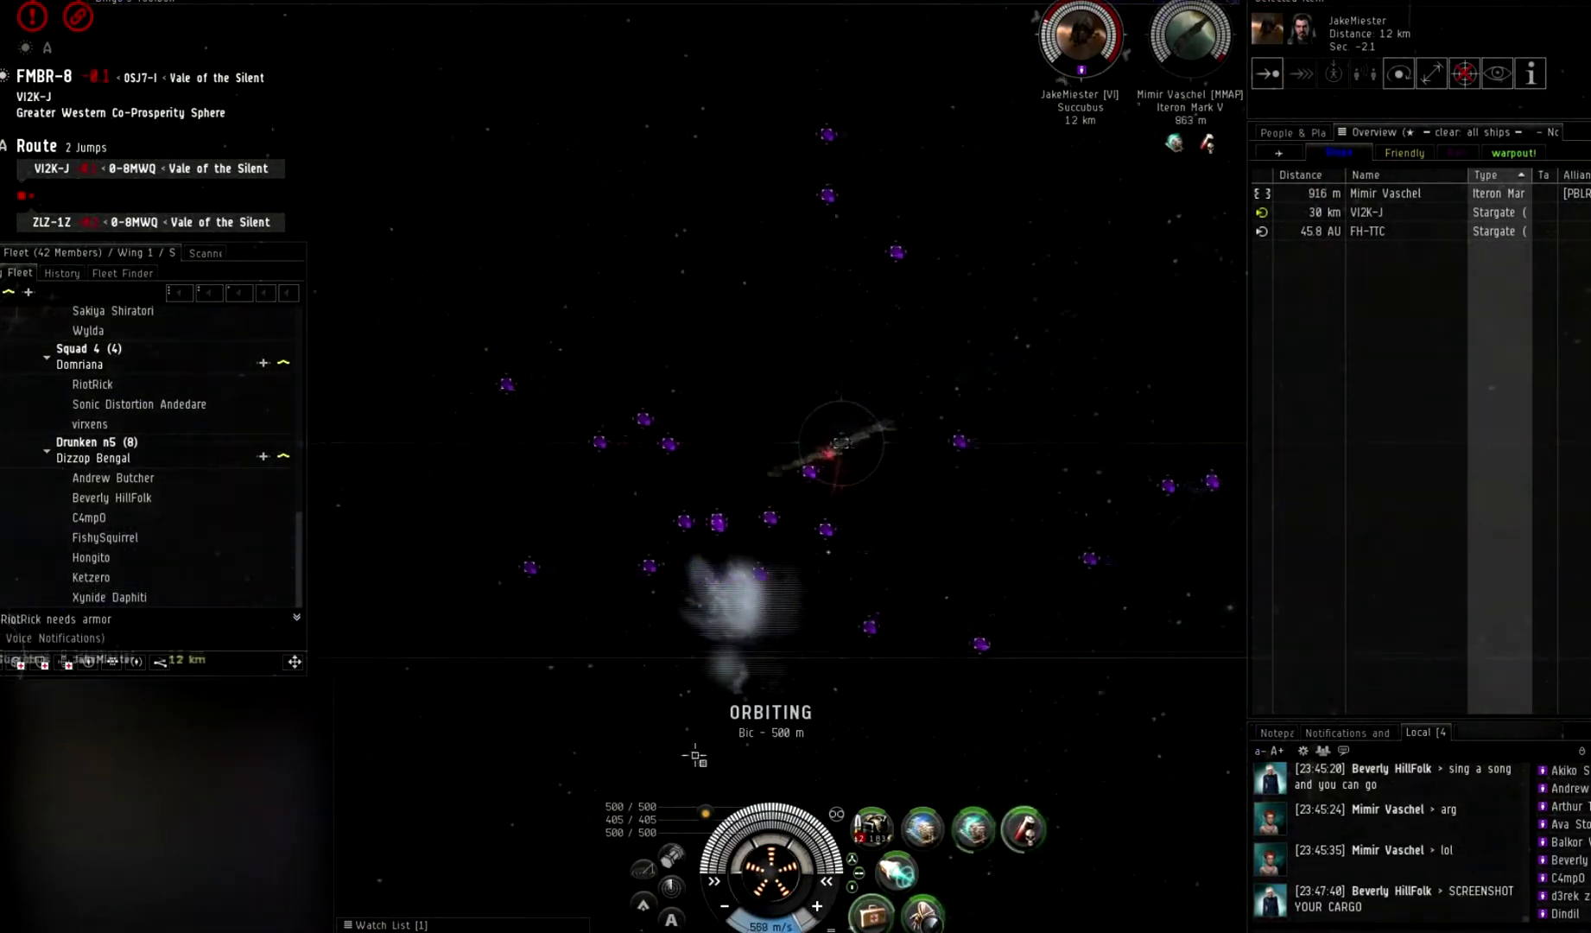
left_click_drag(668, 755, 745, 743)
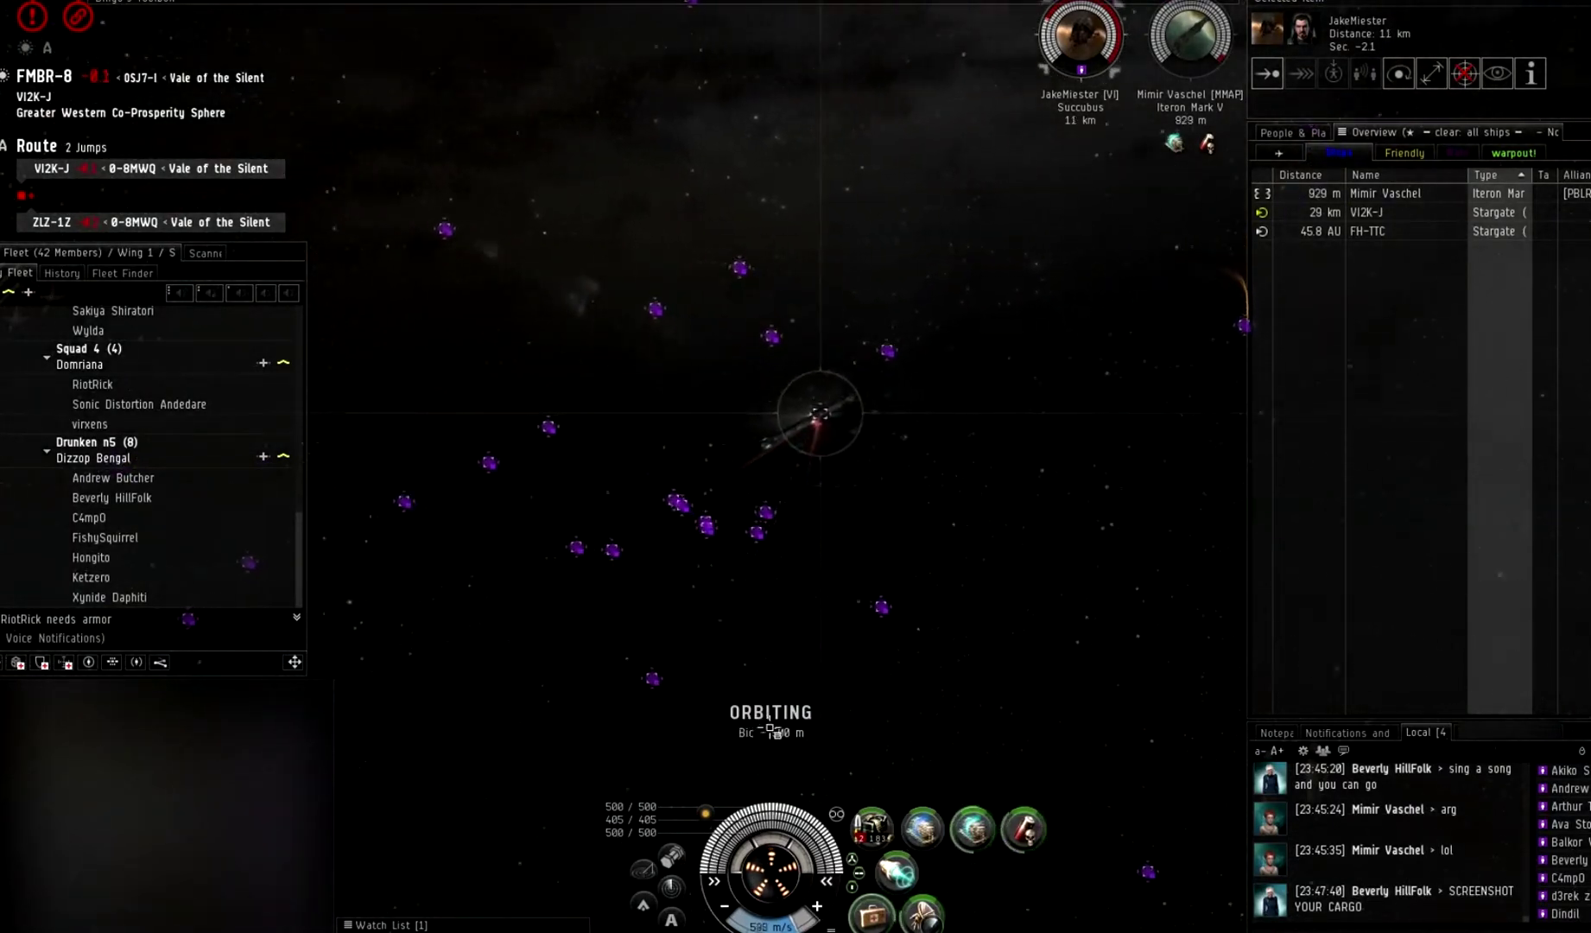
mouse_move(781, 727)
left_mouse_down()
mouse_move(798, 705)
mouse_move(832, 734)
mouse_move(878, 647)
mouse_move(905, 647)
left_mouse_up()
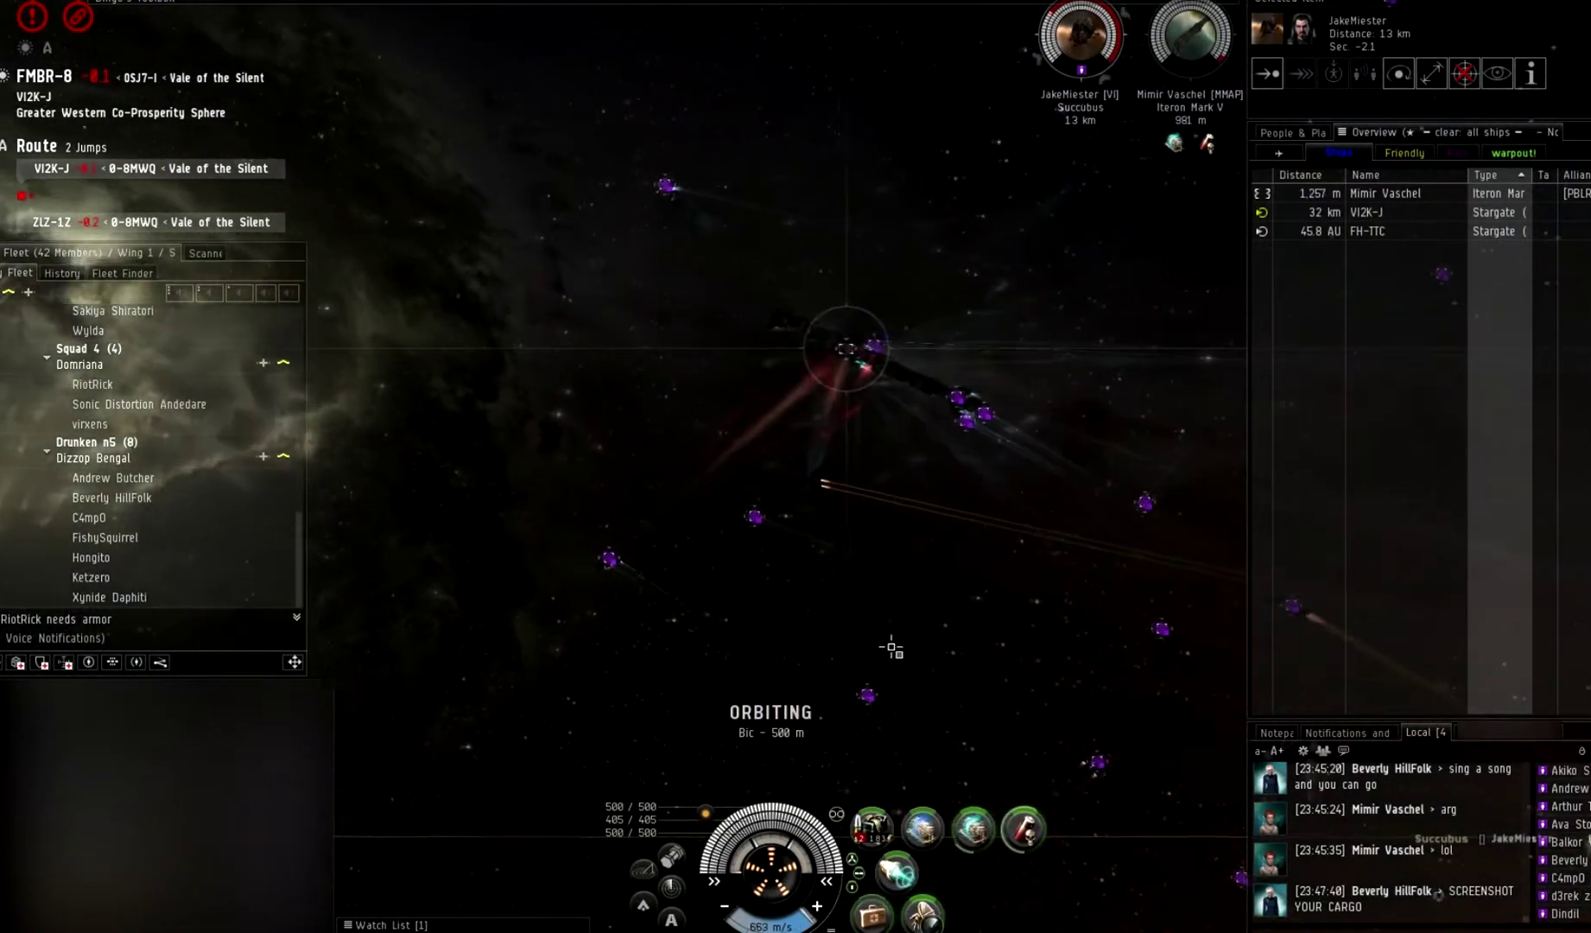
left_click_drag(906, 647, 1051, 647)
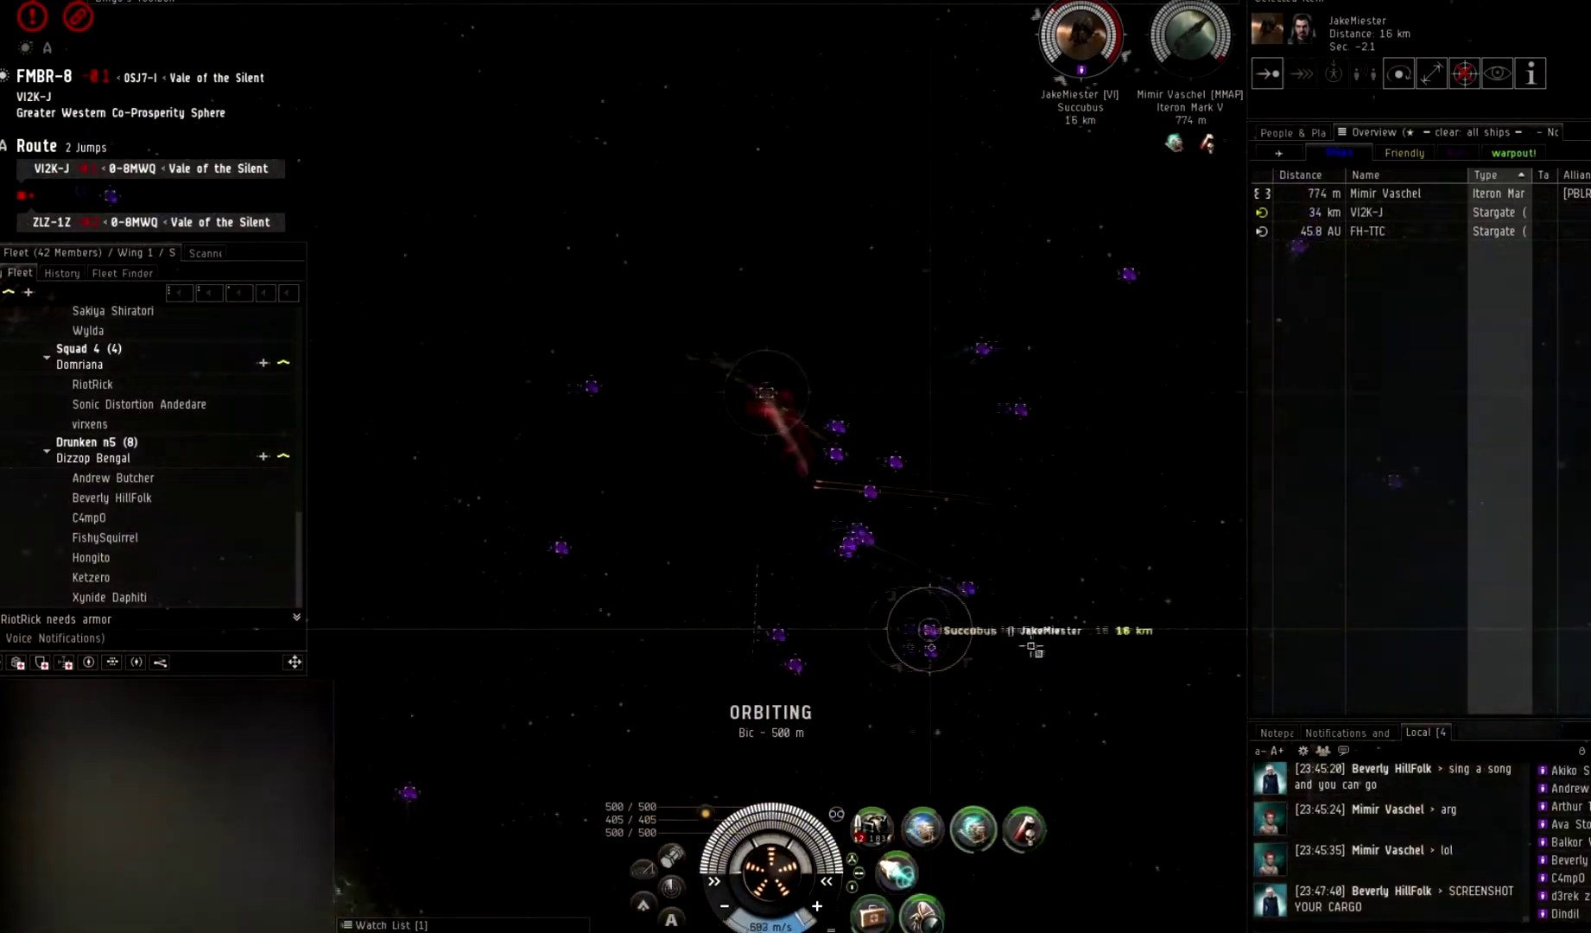
left_click_drag(1071, 647, 1079, 647)
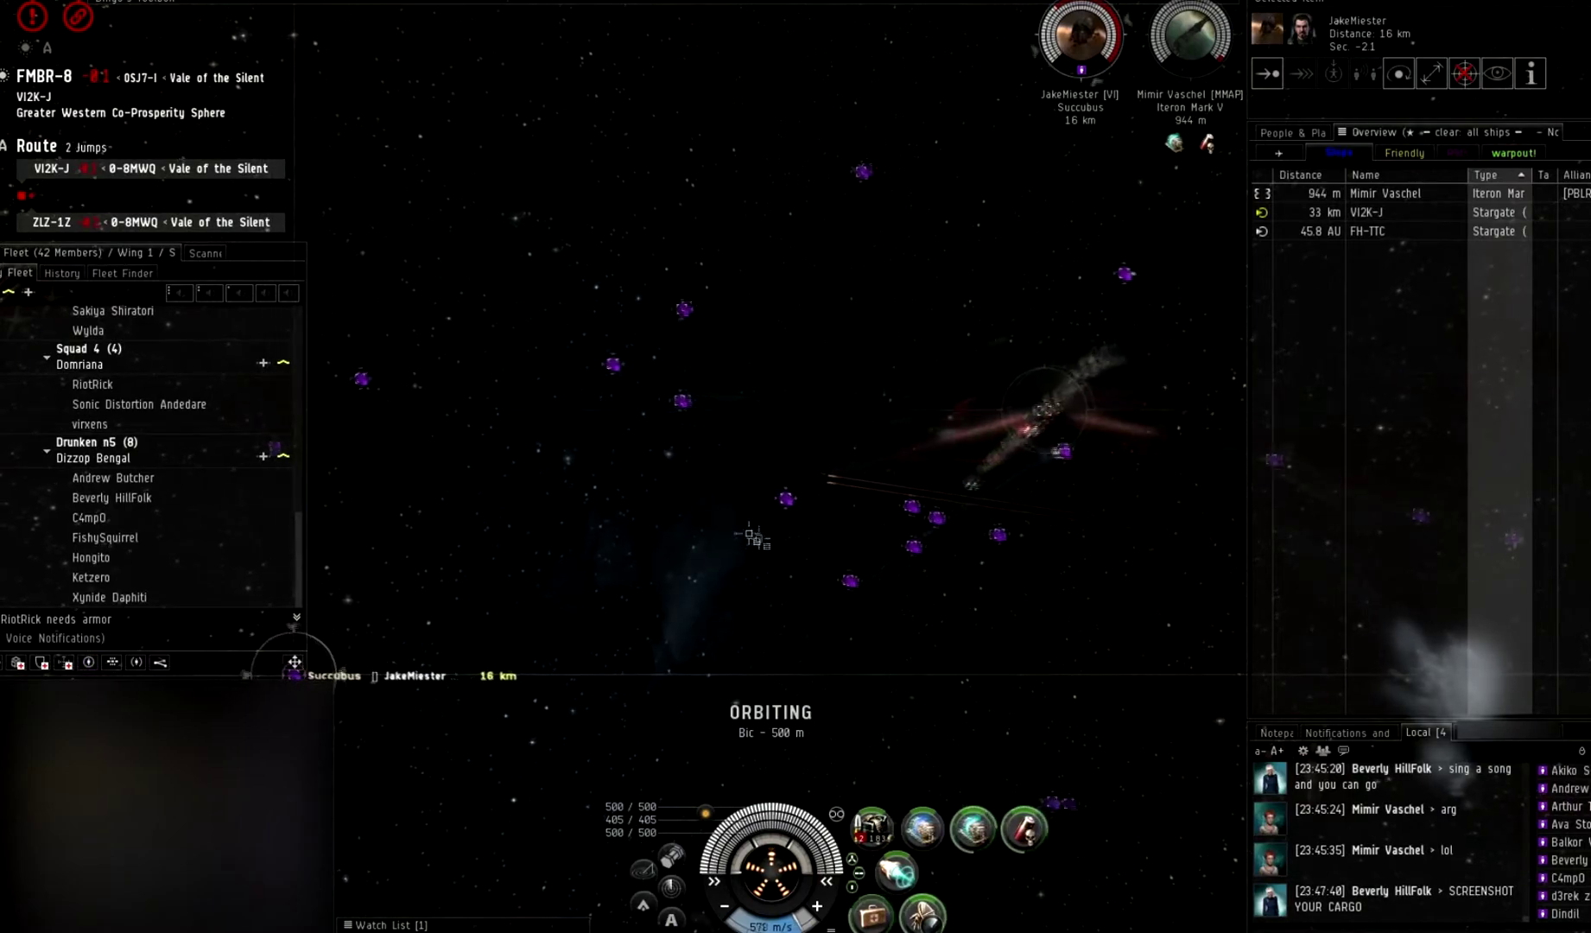
left_click_drag(753, 534, 715, 549)
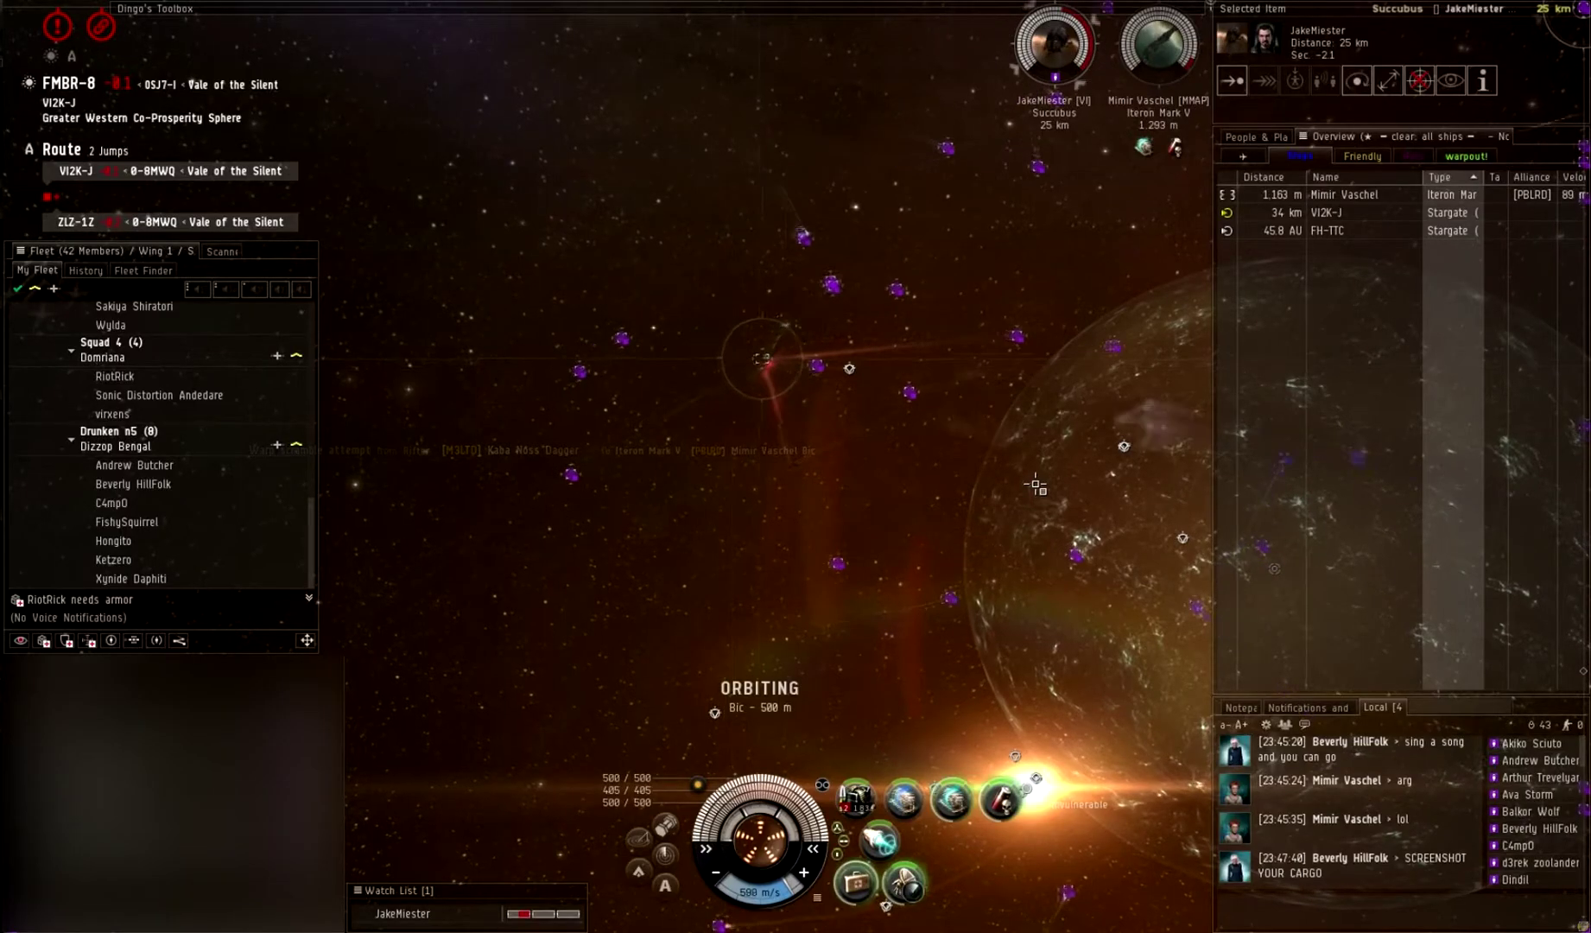
mouse_move(846, 481)
left_mouse_down()
mouse_move(949, 506)
mouse_move(954, 524)
left_mouse_up()
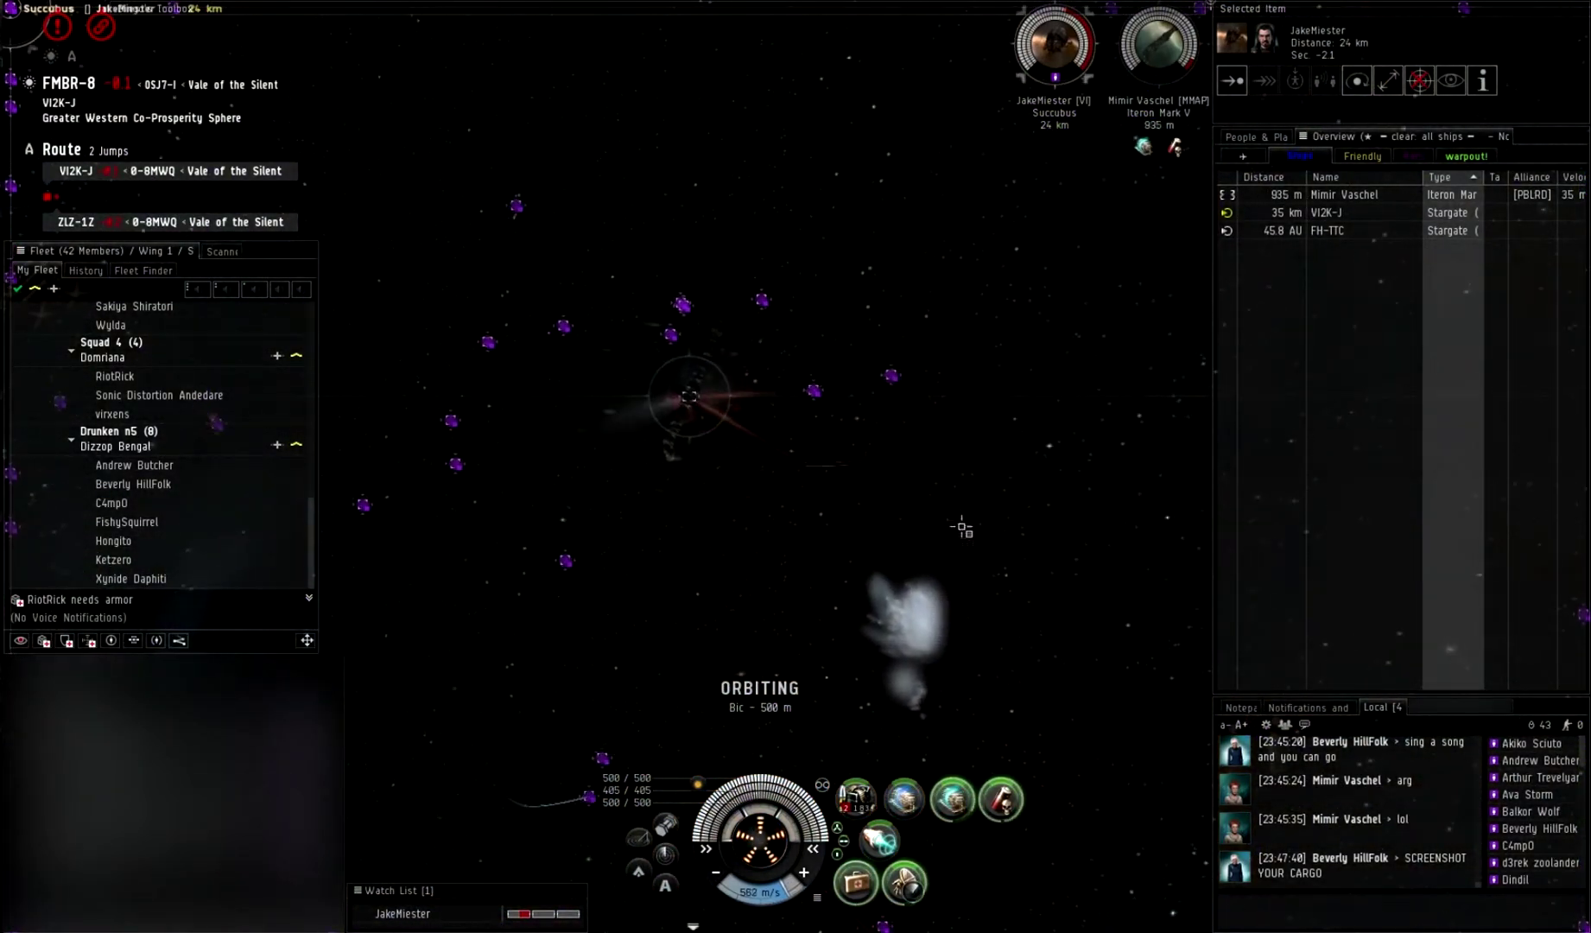
left_click_drag(982, 585, 515, 622)
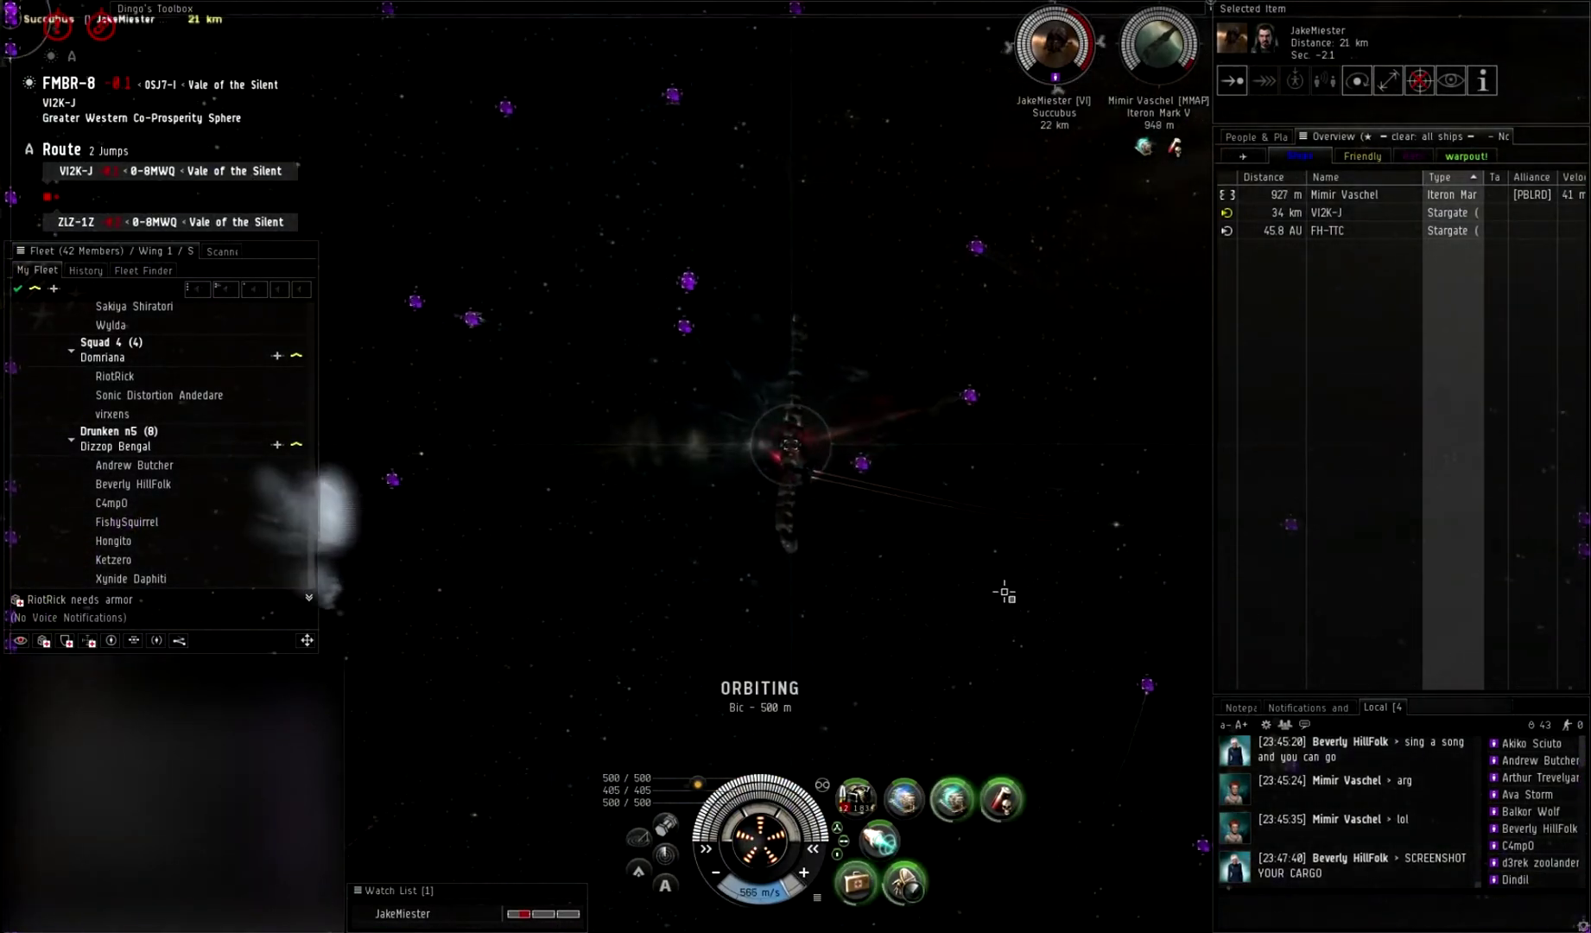
left_click_drag(745, 559, 559, 672)
left_click_drag(705, 655, 373, 622)
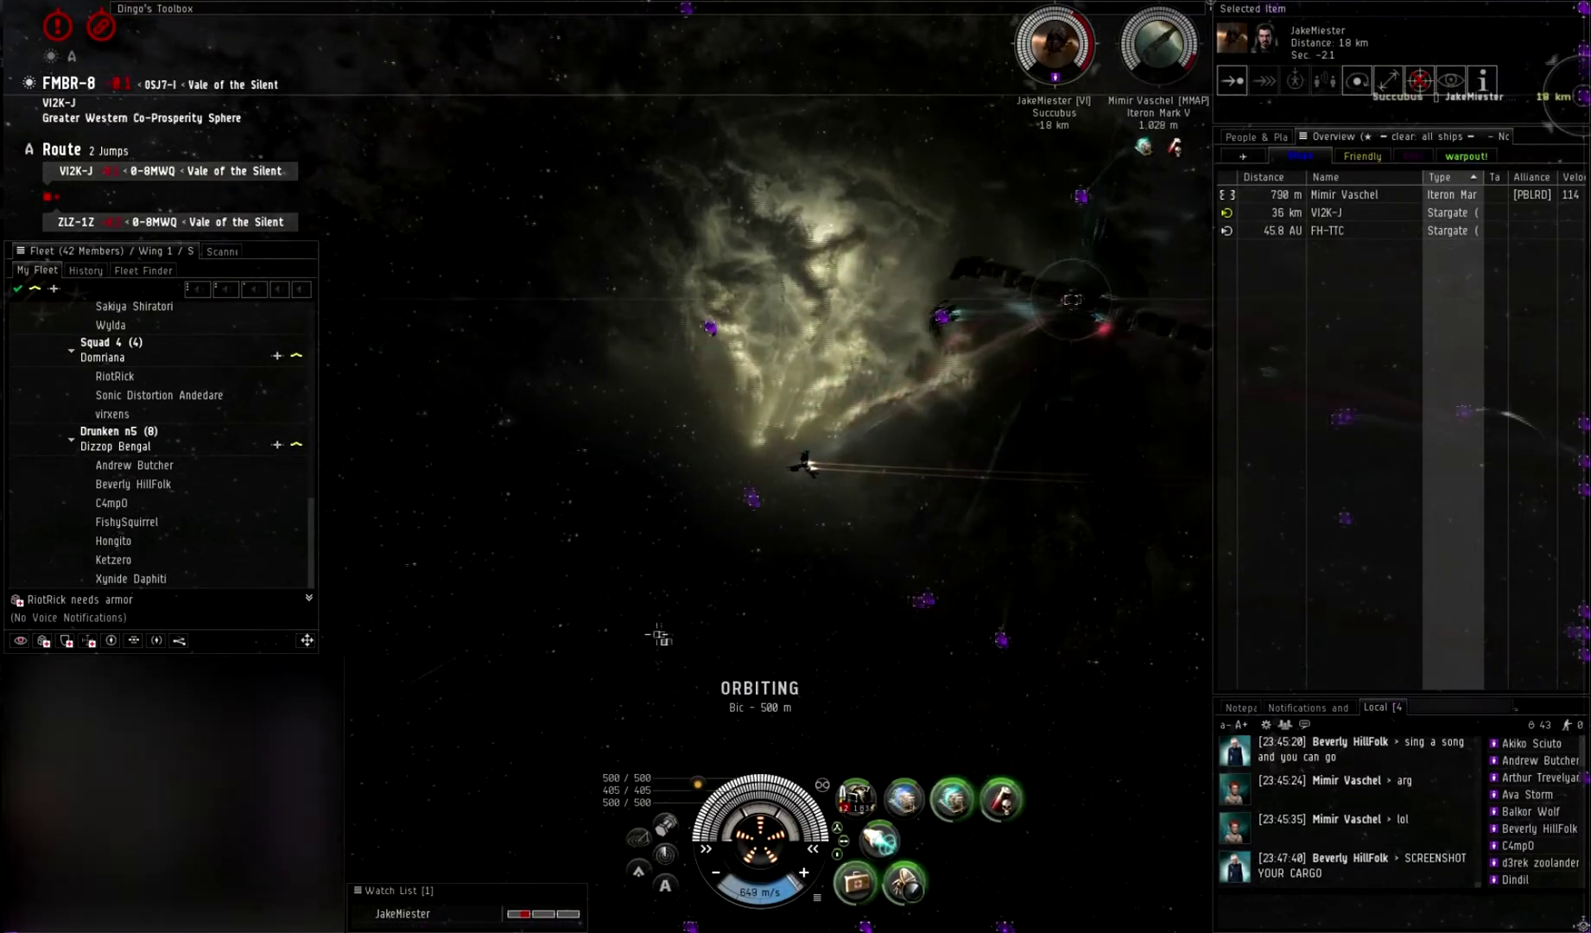
left_click_drag(659, 636, 842, 628)
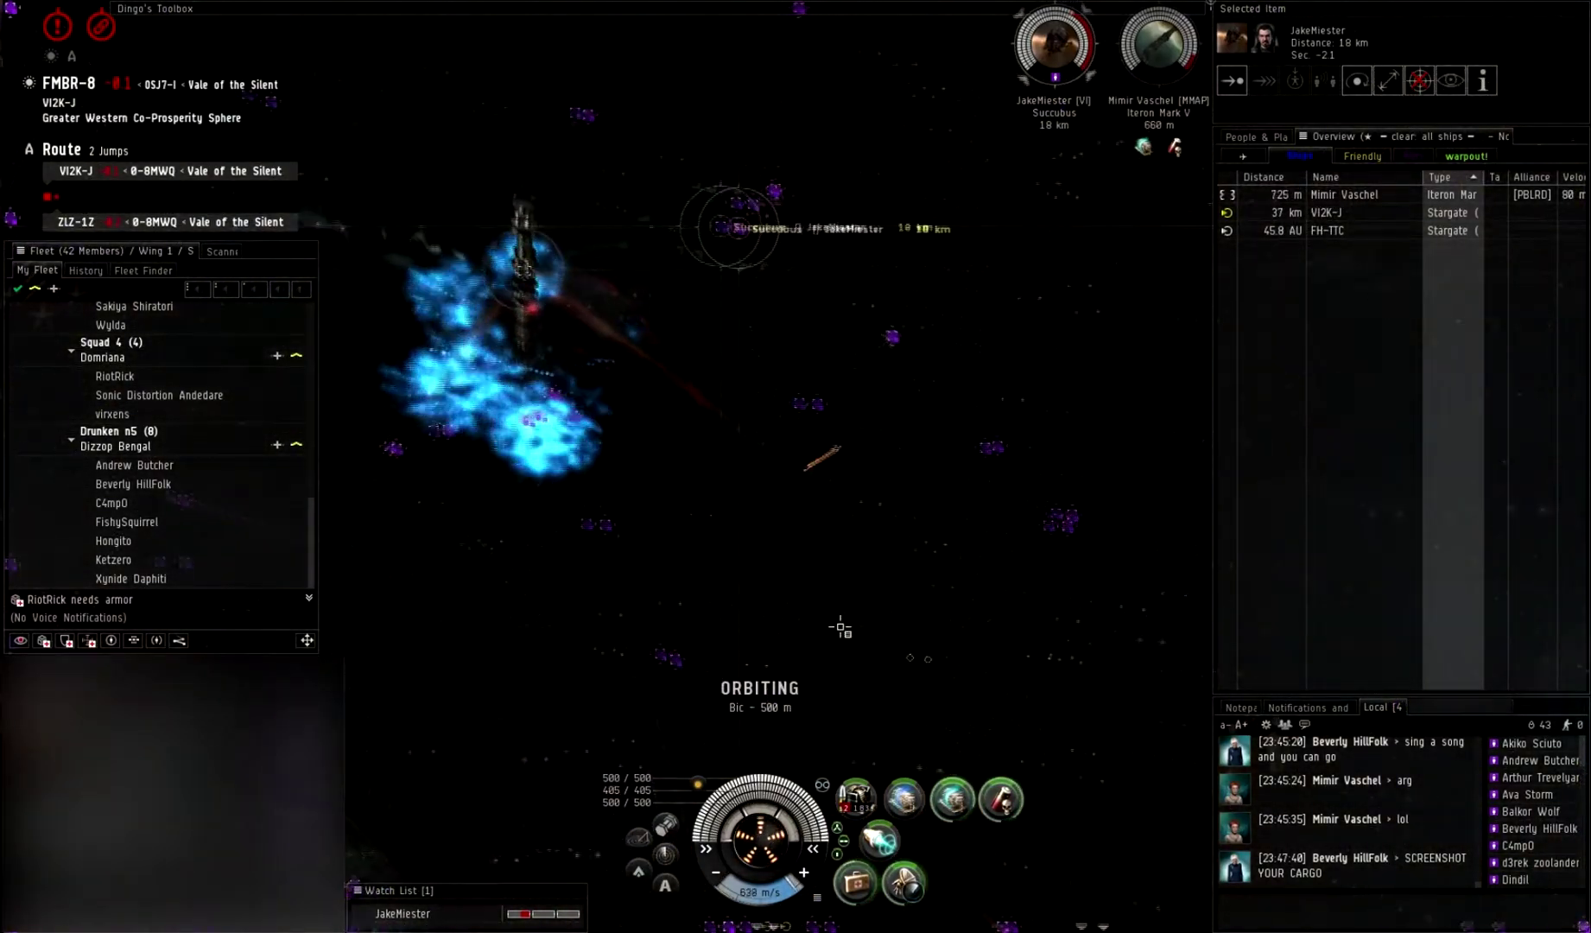
scroll(841, 627, "down", 3)
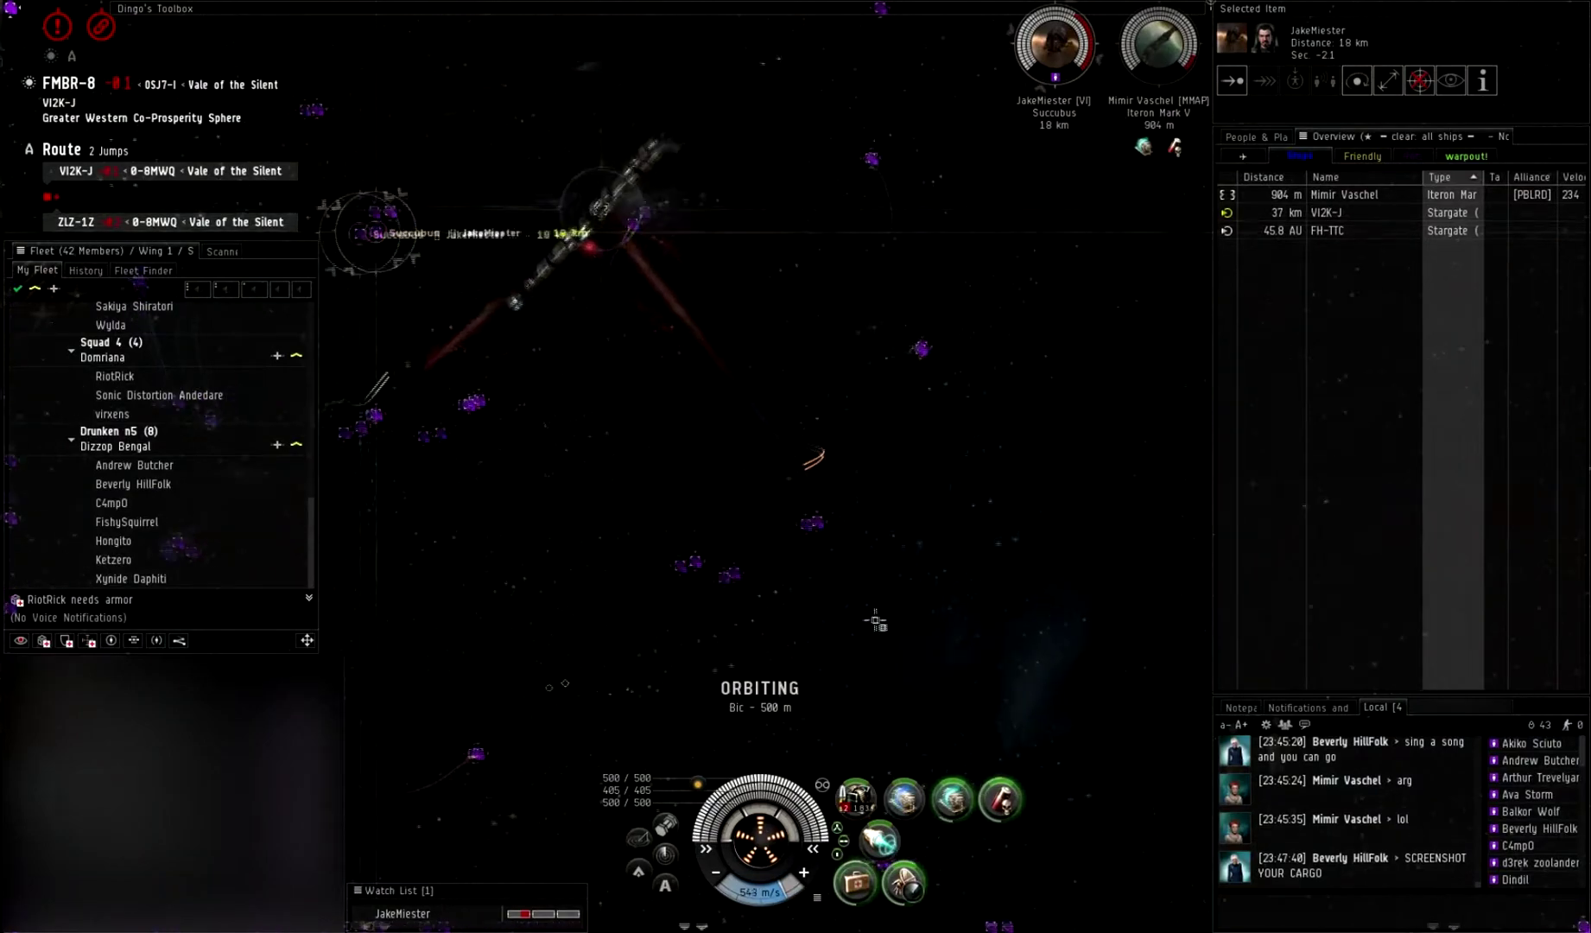
left_click_drag(855, 628, 915, 613)
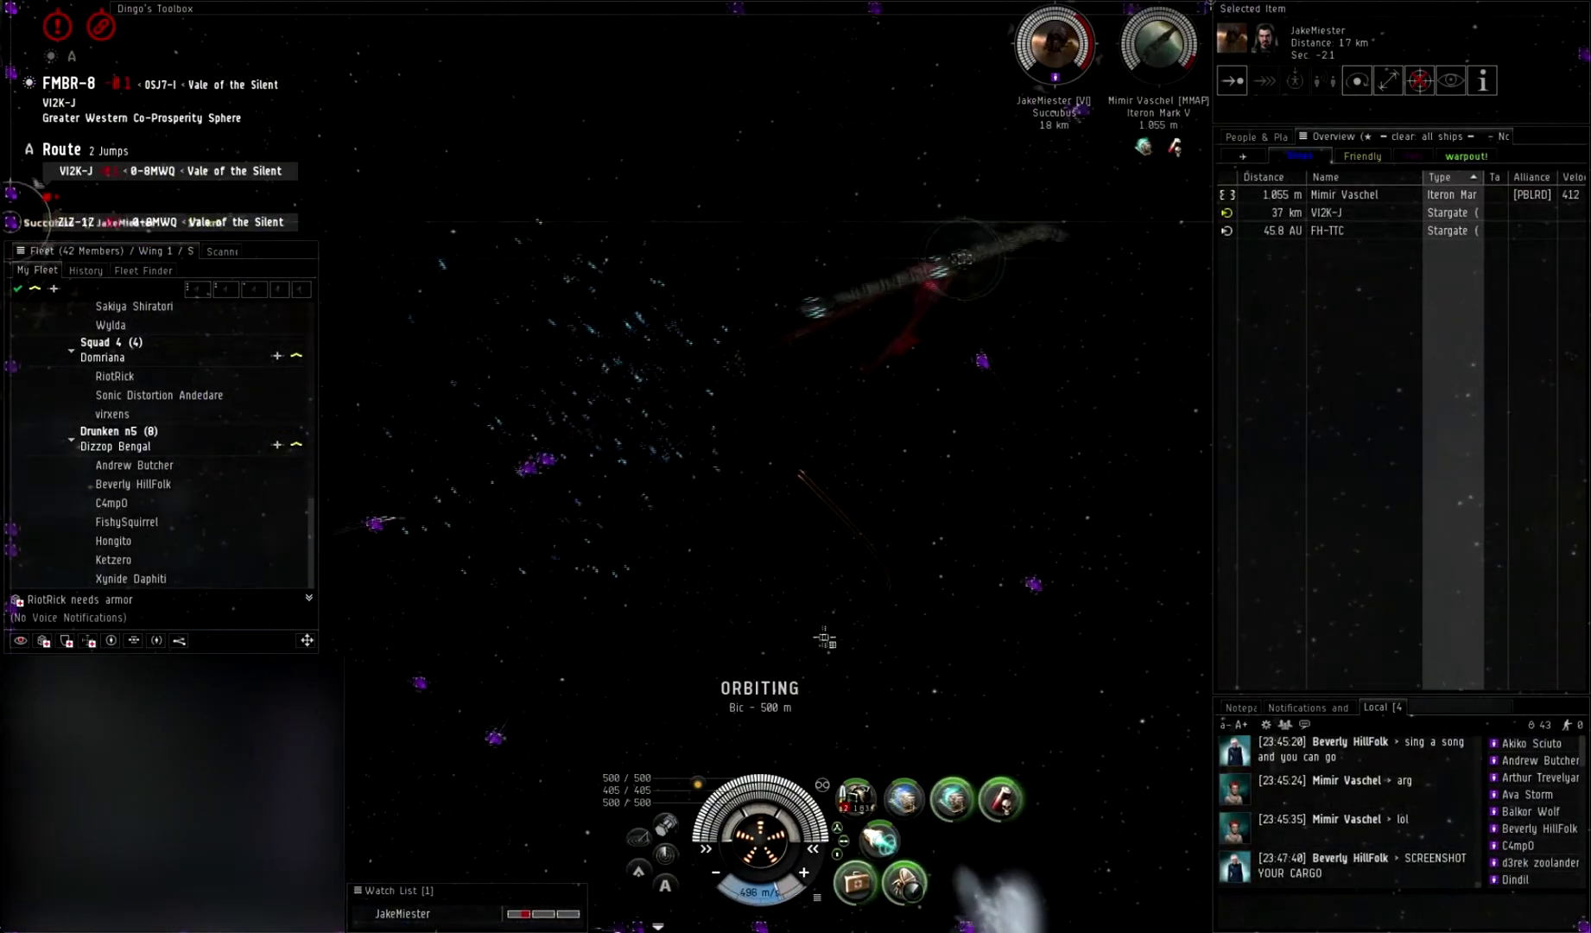
left_click_drag(826, 638, 870, 621)
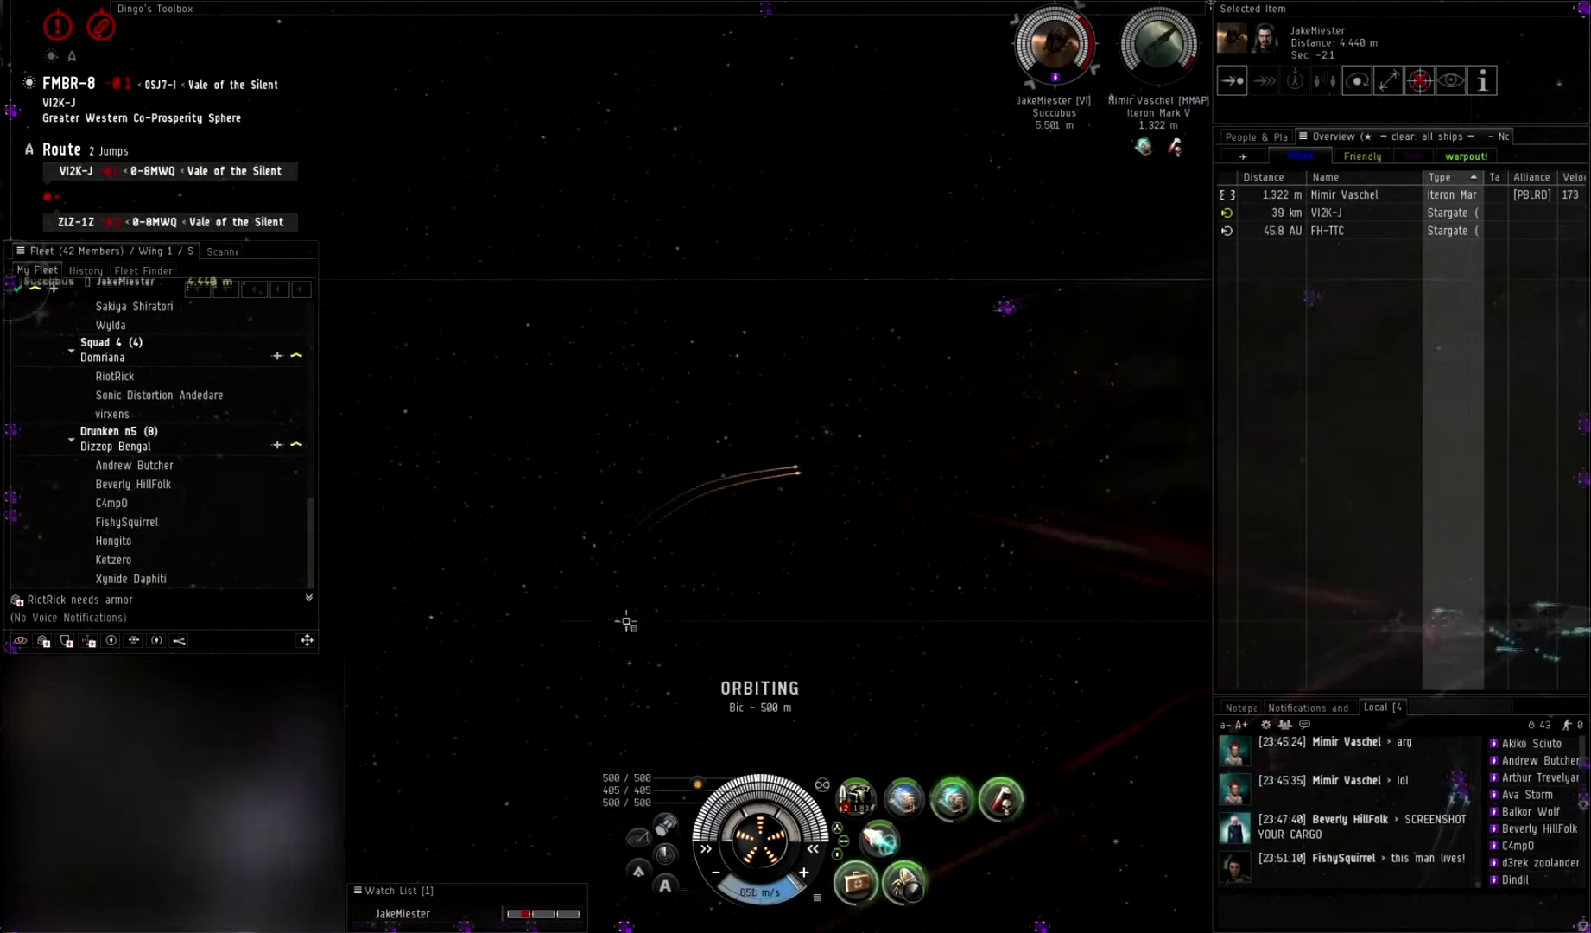
left_click_drag(870, 497, 753, 647)
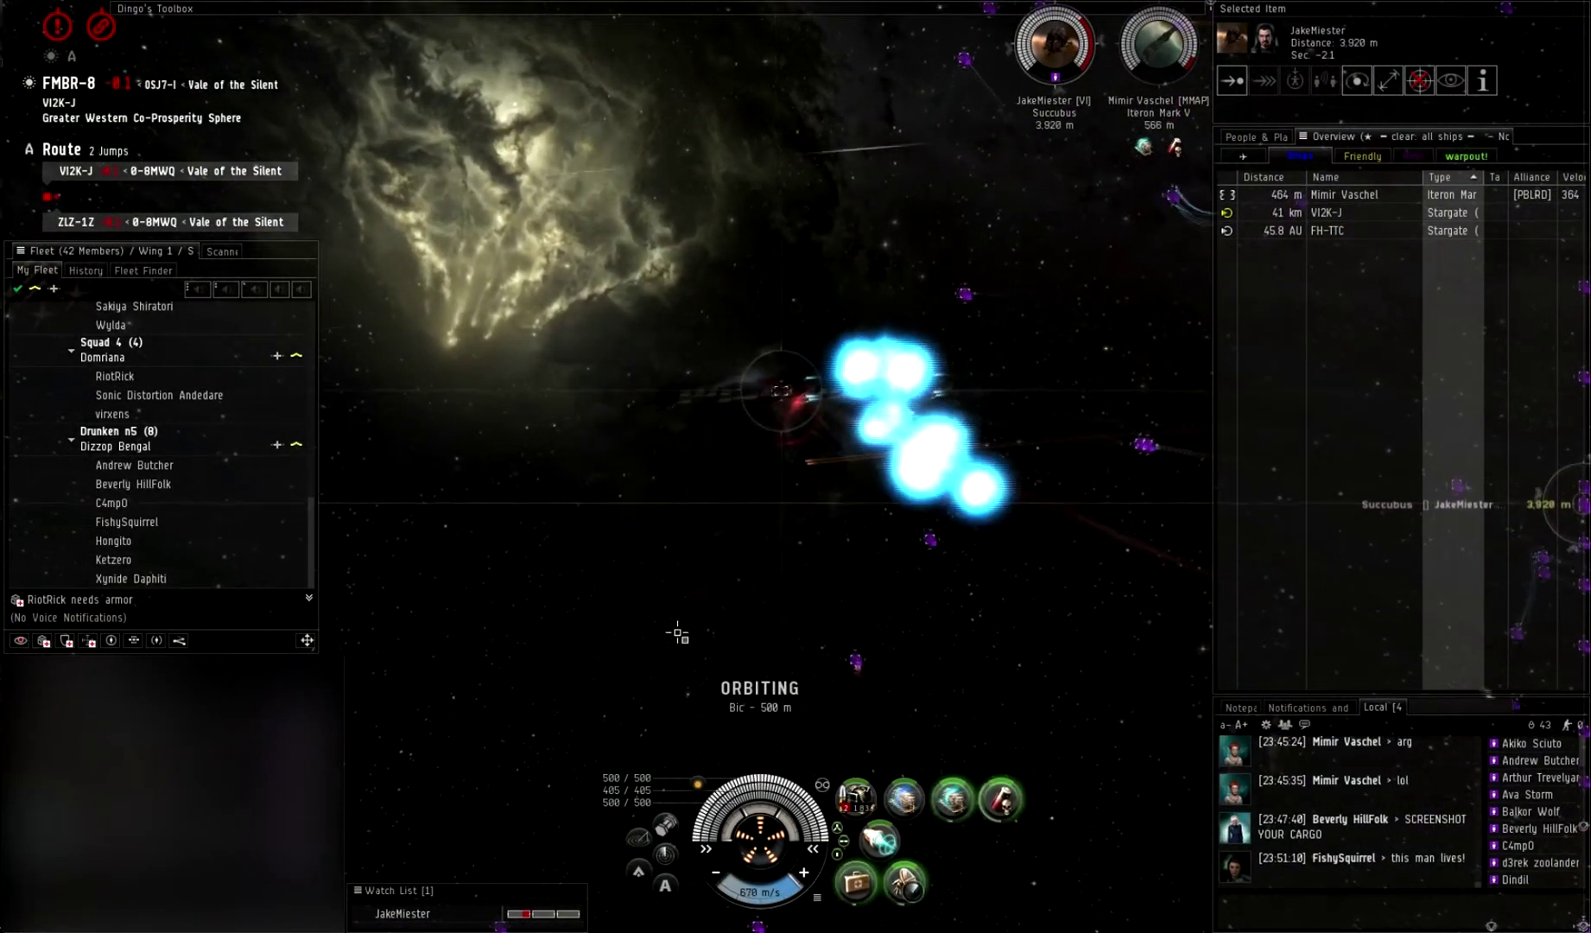
mouse_move(677, 634)
left_mouse_down()
mouse_move(737, 570)
mouse_move(838, 545)
left_mouse_up()
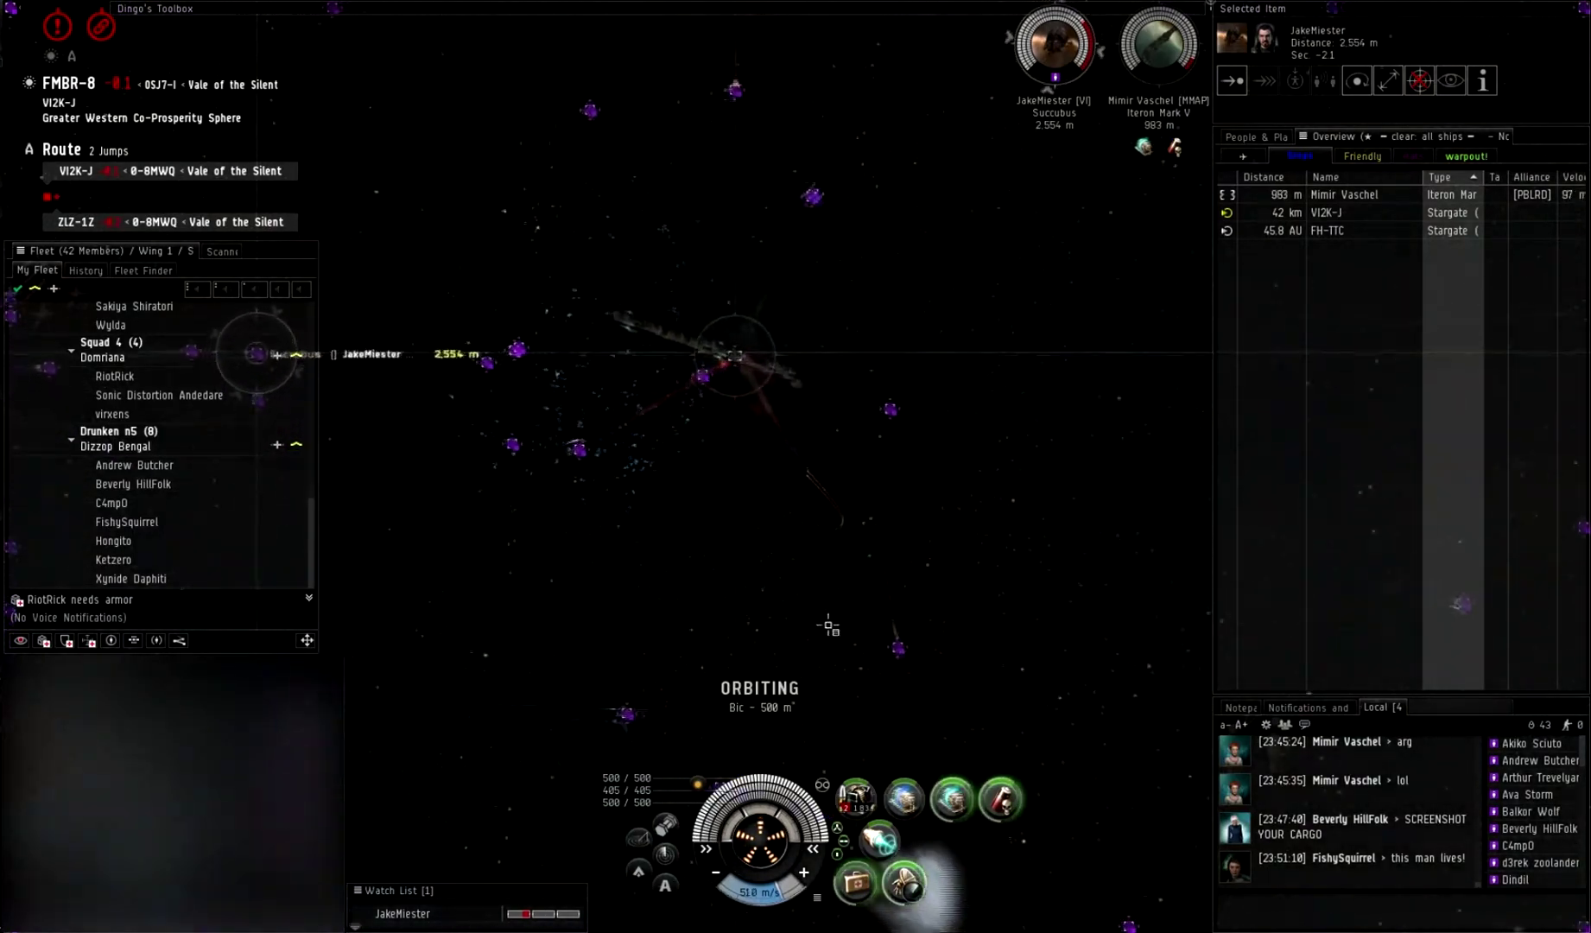
left_click_drag(829, 625, 728, 653)
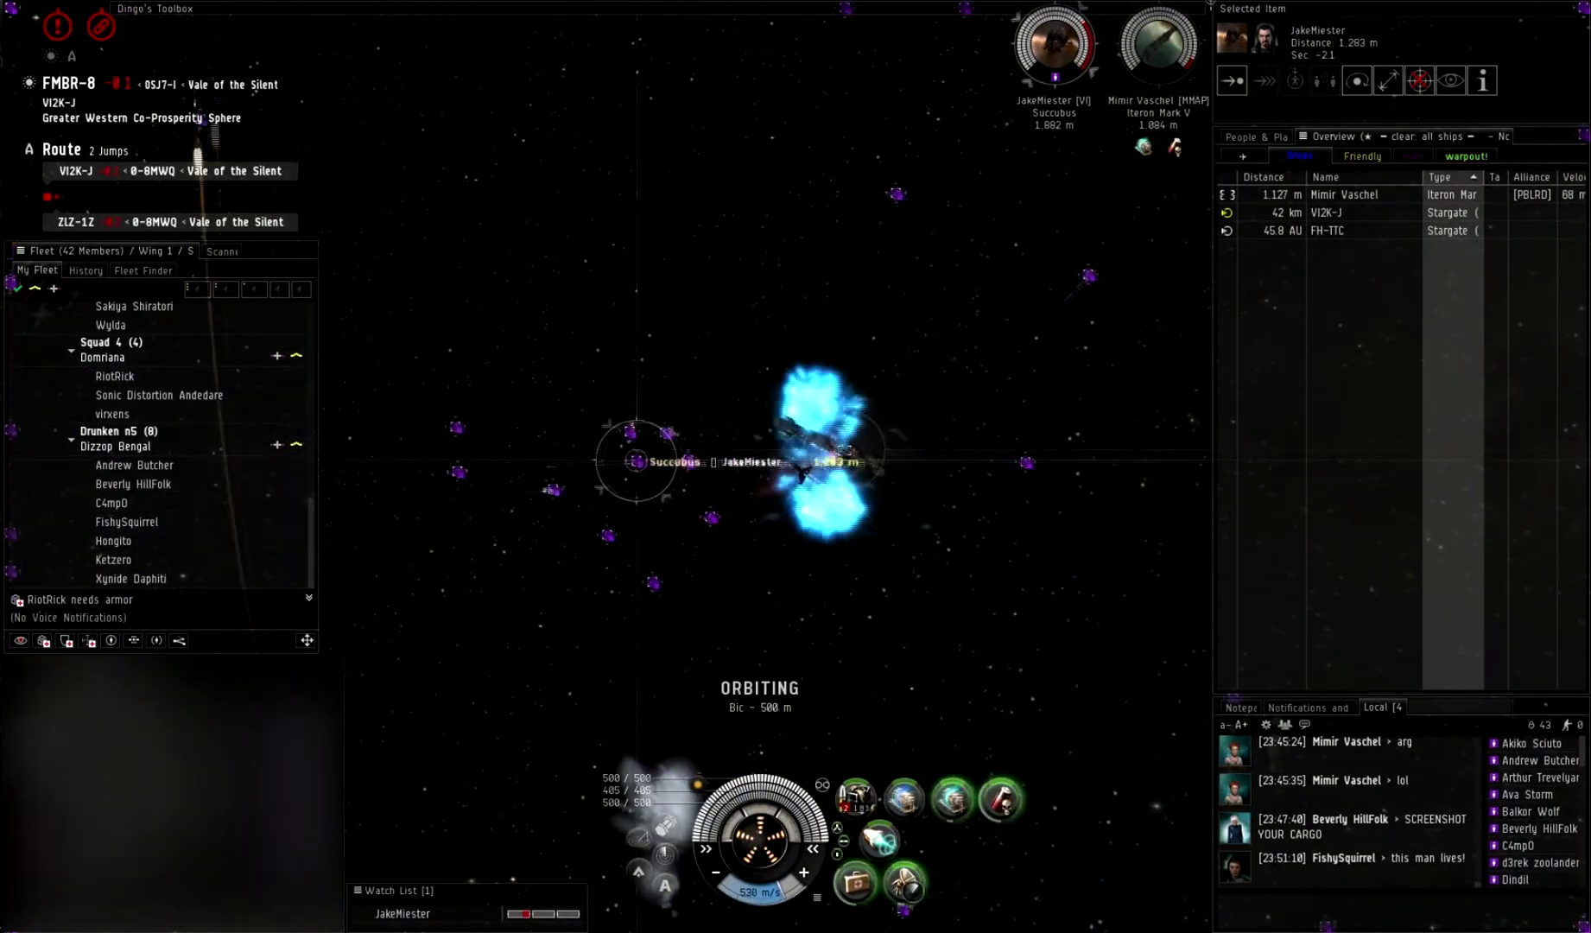
mouse_move(728, 653)
left_mouse_down()
mouse_move(746, 719)
mouse_move(826, 732)
mouse_move(870, 597)
left_mouse_up()
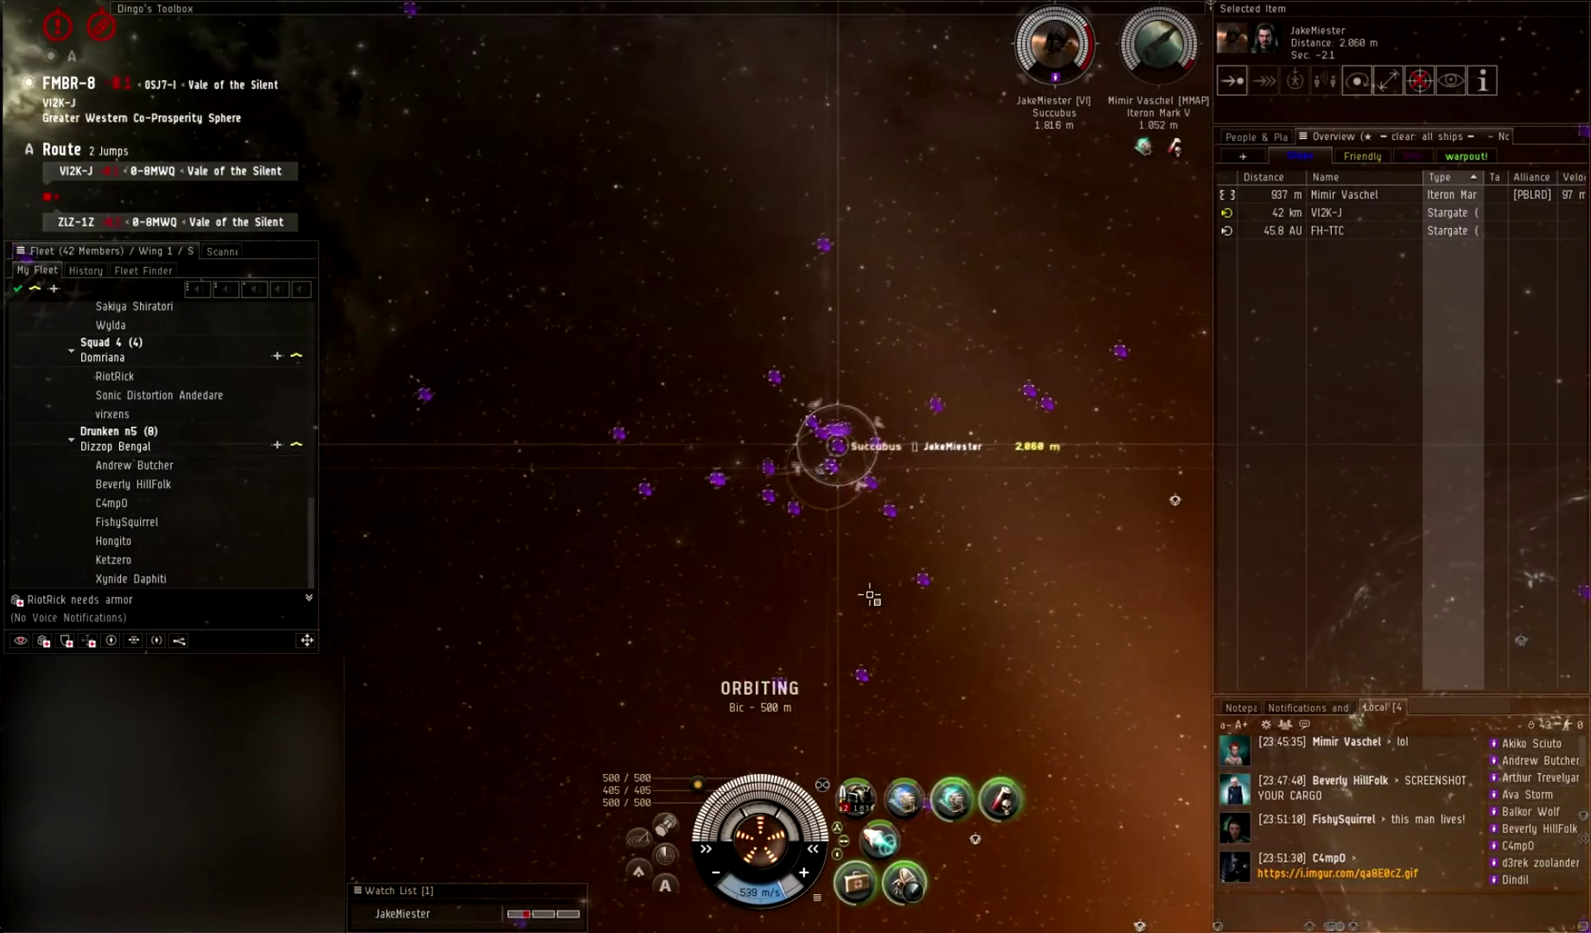
scroll(1014, 567, "up", 5)
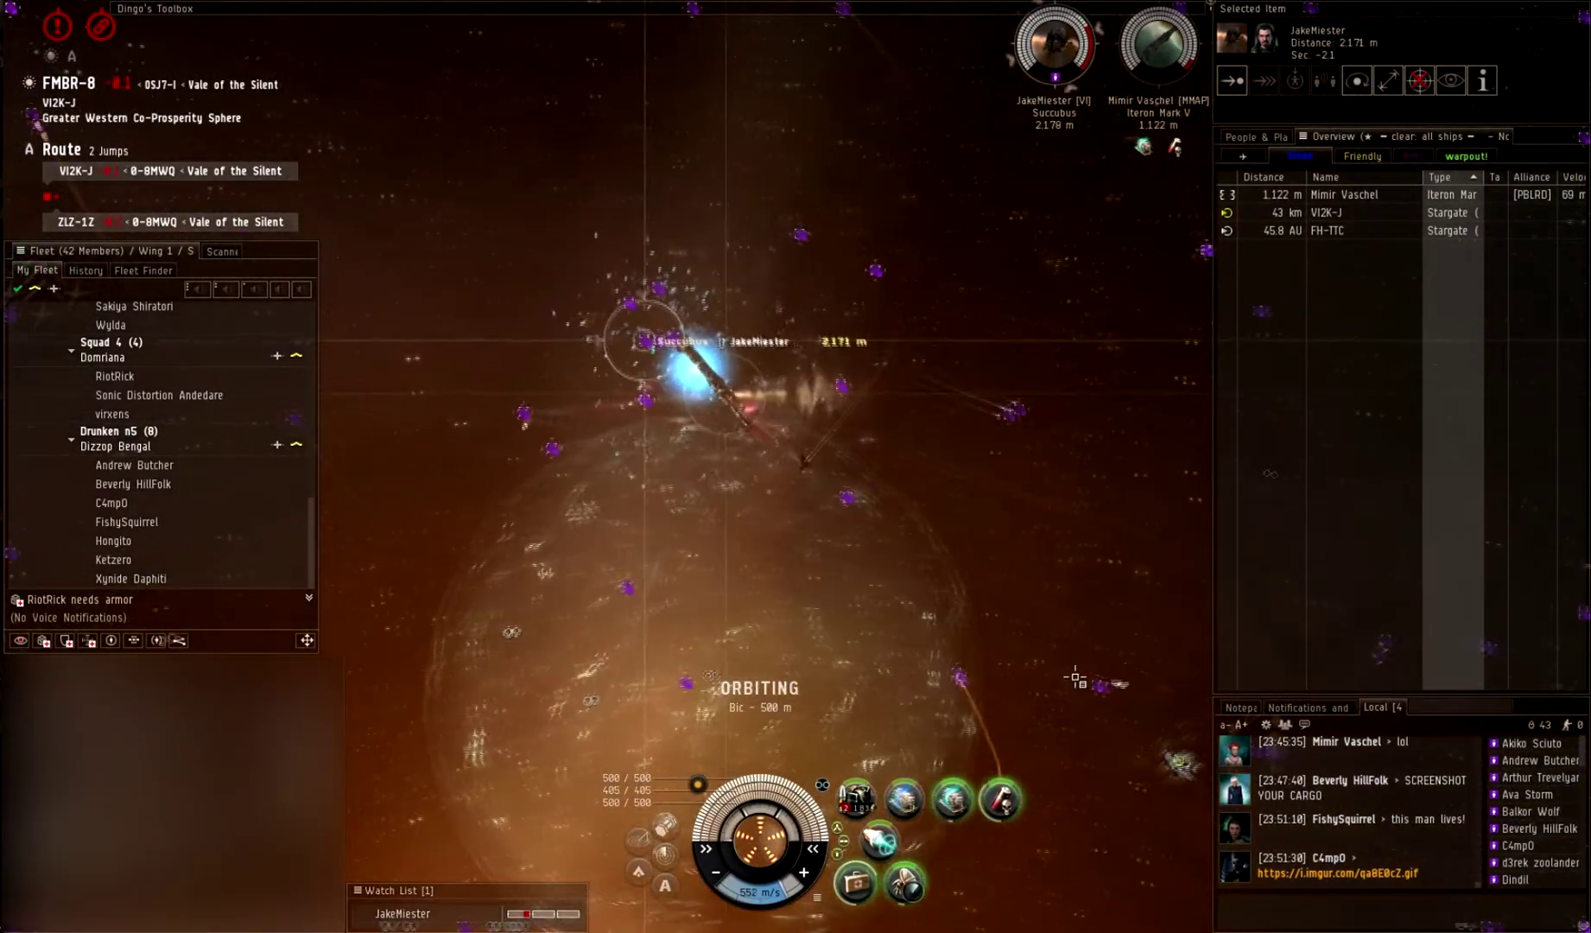